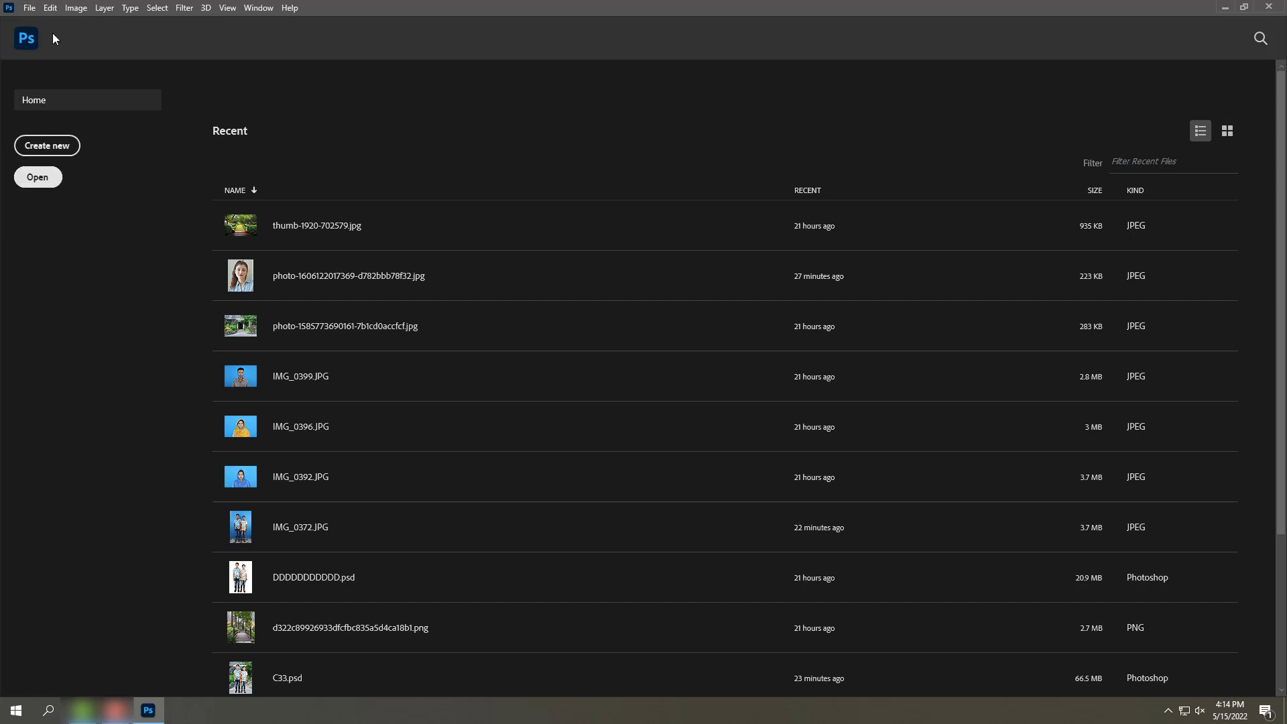
{"action": "left_click", "coordinate": [32, 12]}
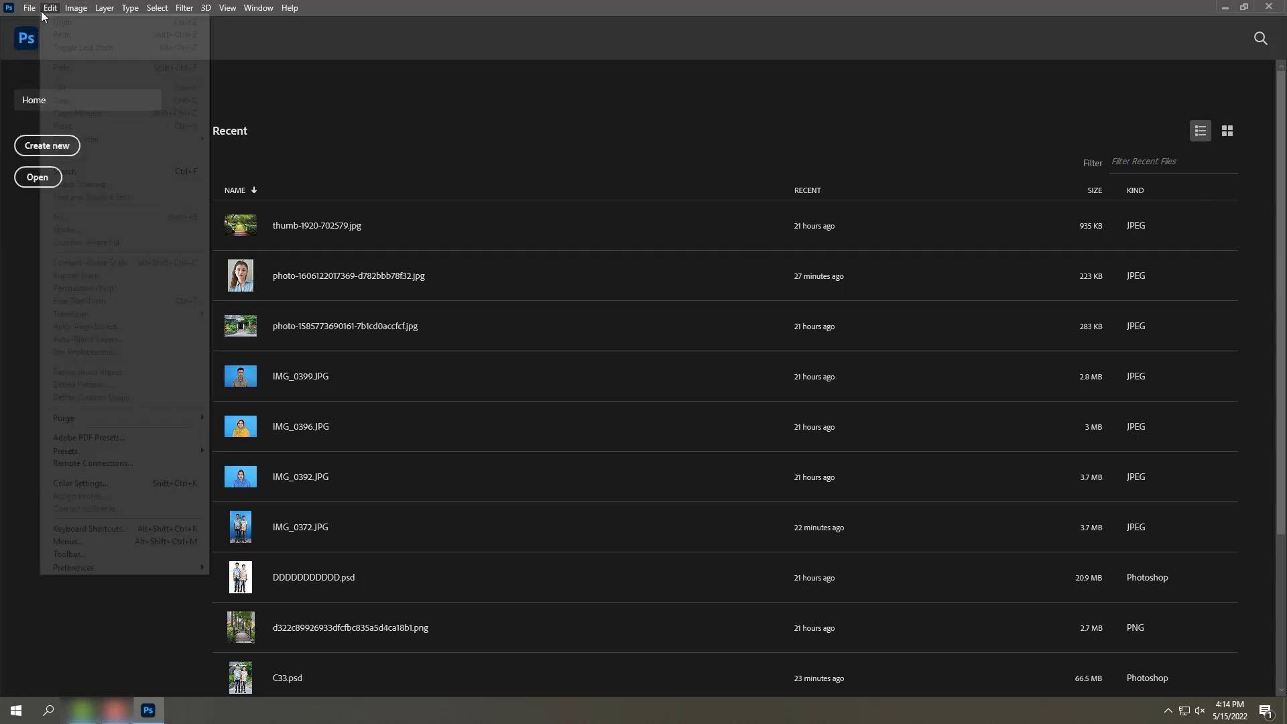
{"action": "left_click", "coordinate": [284, 105]}
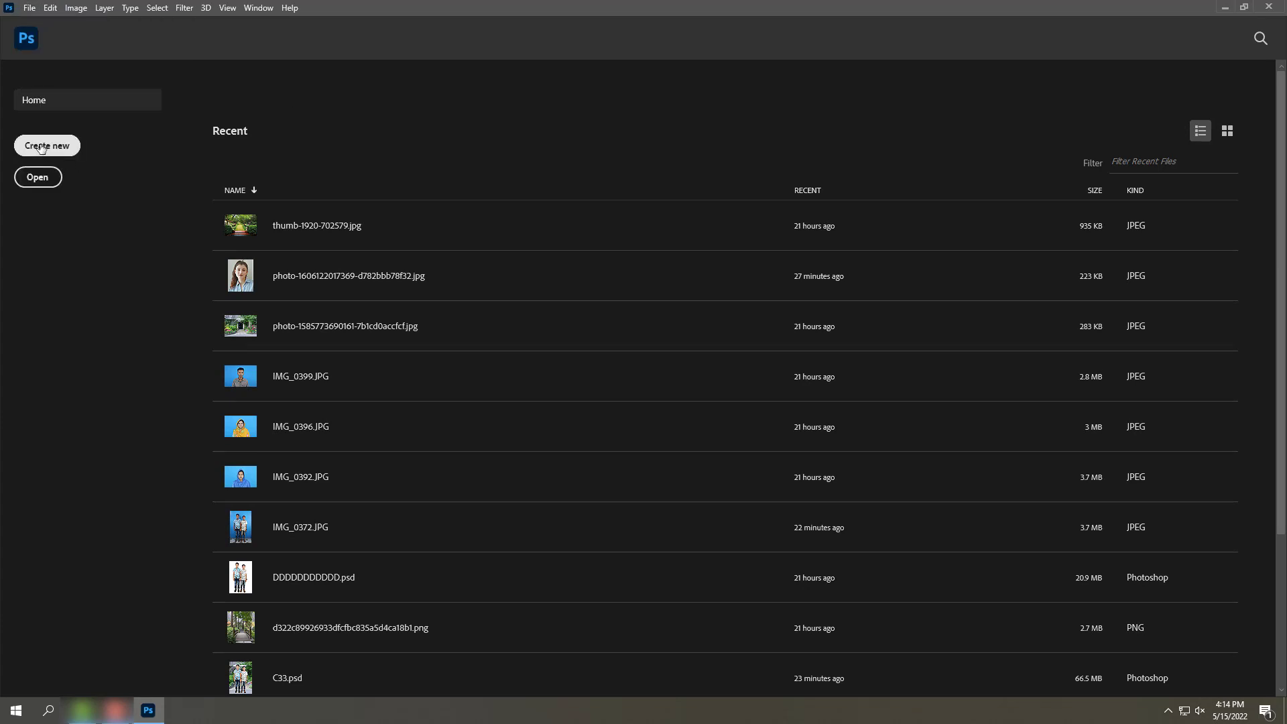
Step: Create a new A4 document of 210 x 297 mm at 300 ppi, then float its window and minimize it
{"action": "left_click", "coordinate": [40, 148]}
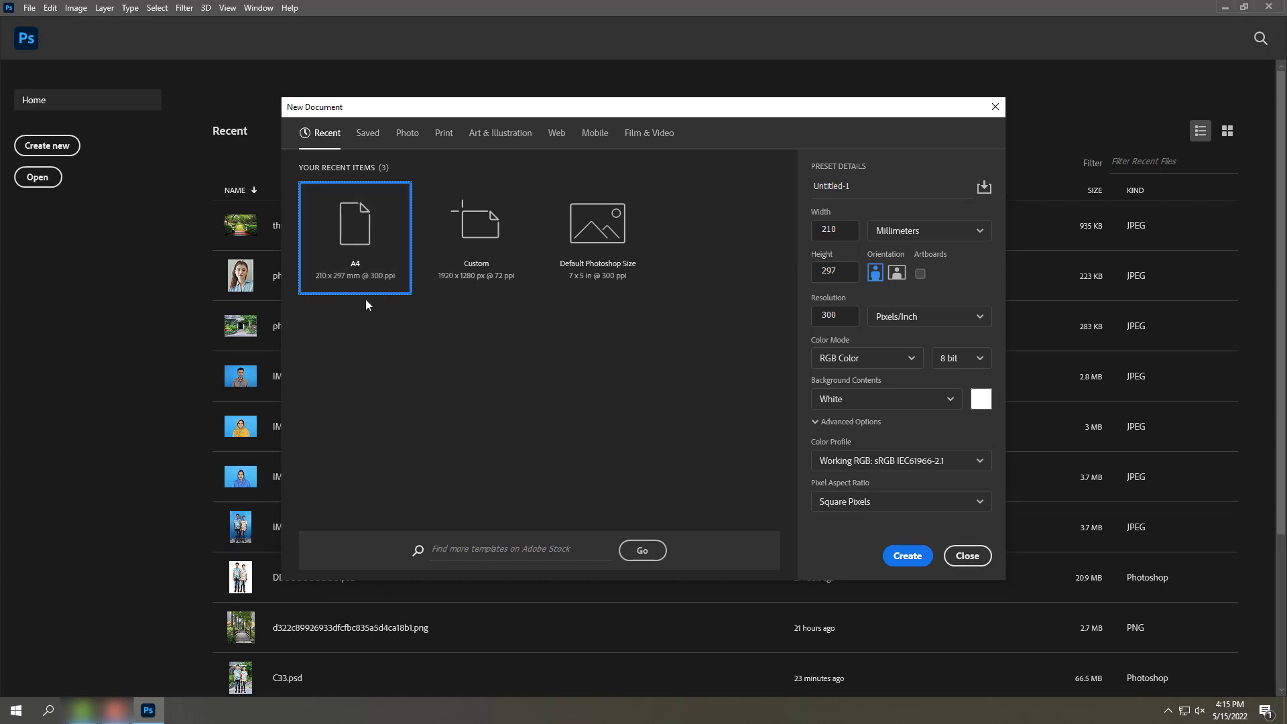
{"action": "double_click", "coordinate": [348, 243]}
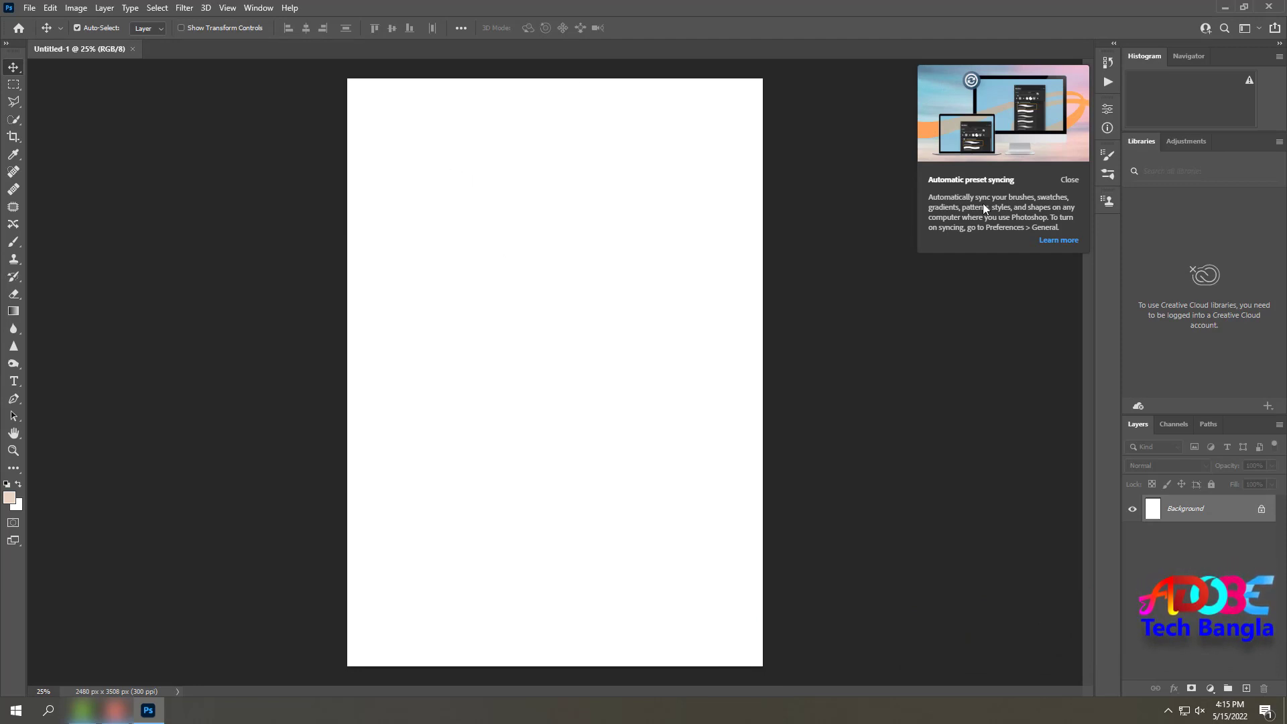
{"action": "left_click", "coordinate": [1073, 181]}
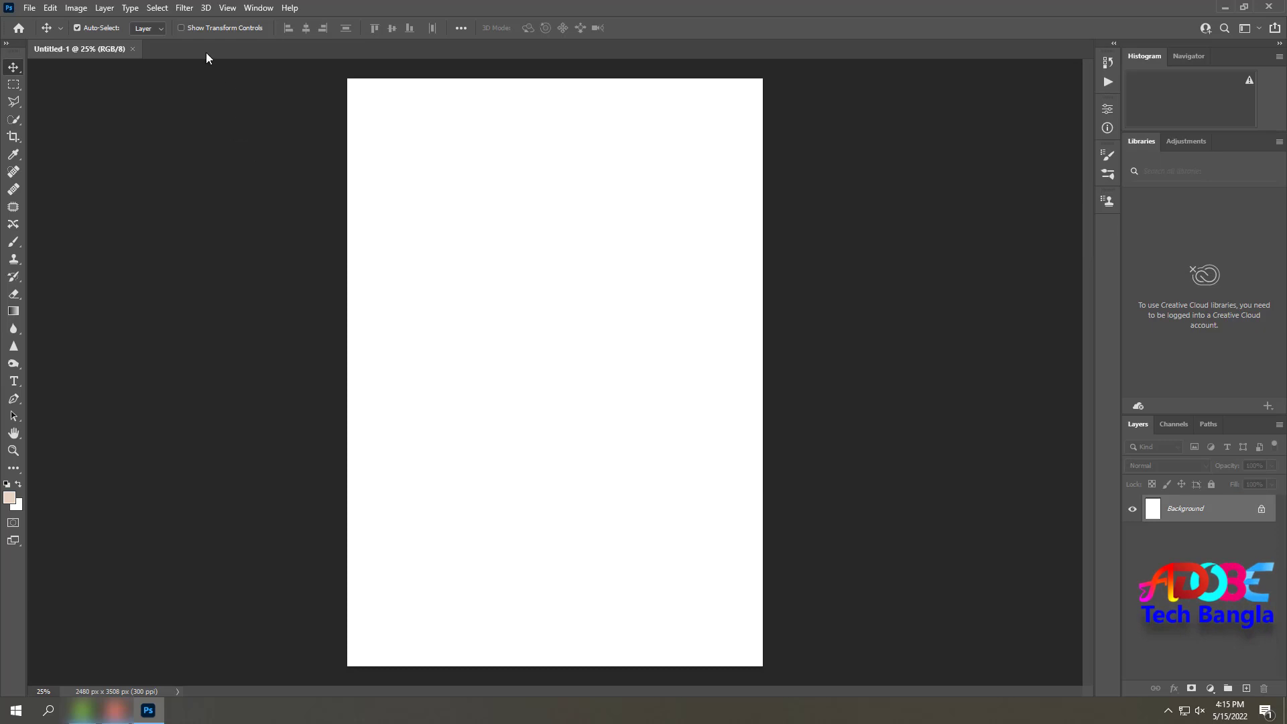
{"action": "left_click_drag", "start_coordinate": [121, 48], "coordinate": [118, 83]}
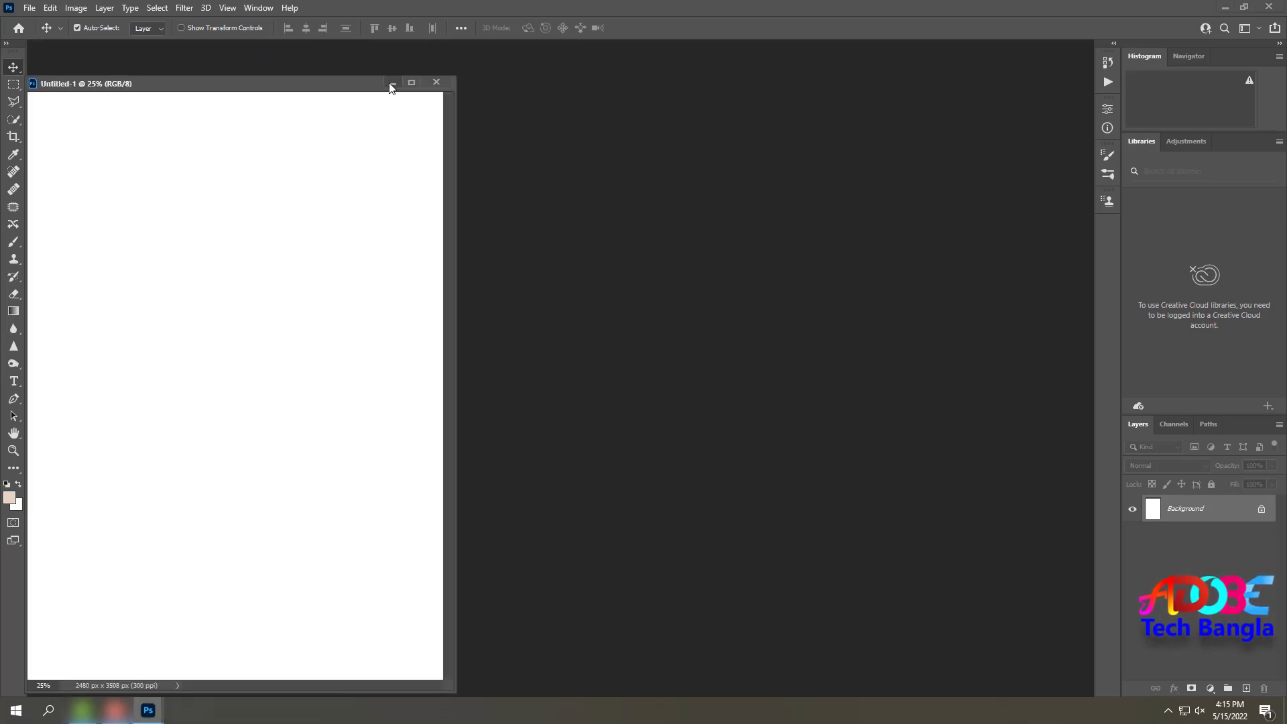
{"action": "left_click", "coordinate": [392, 83]}
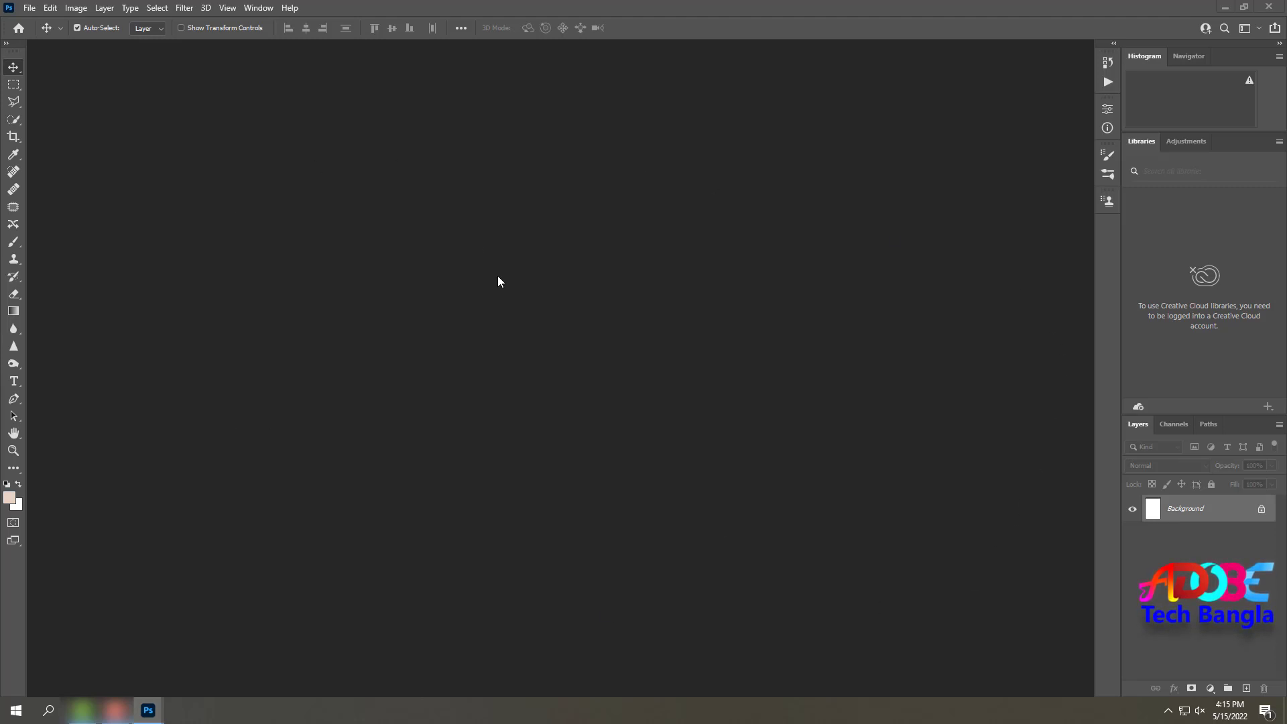
{"action": "key", "text": "ctrl+o"}
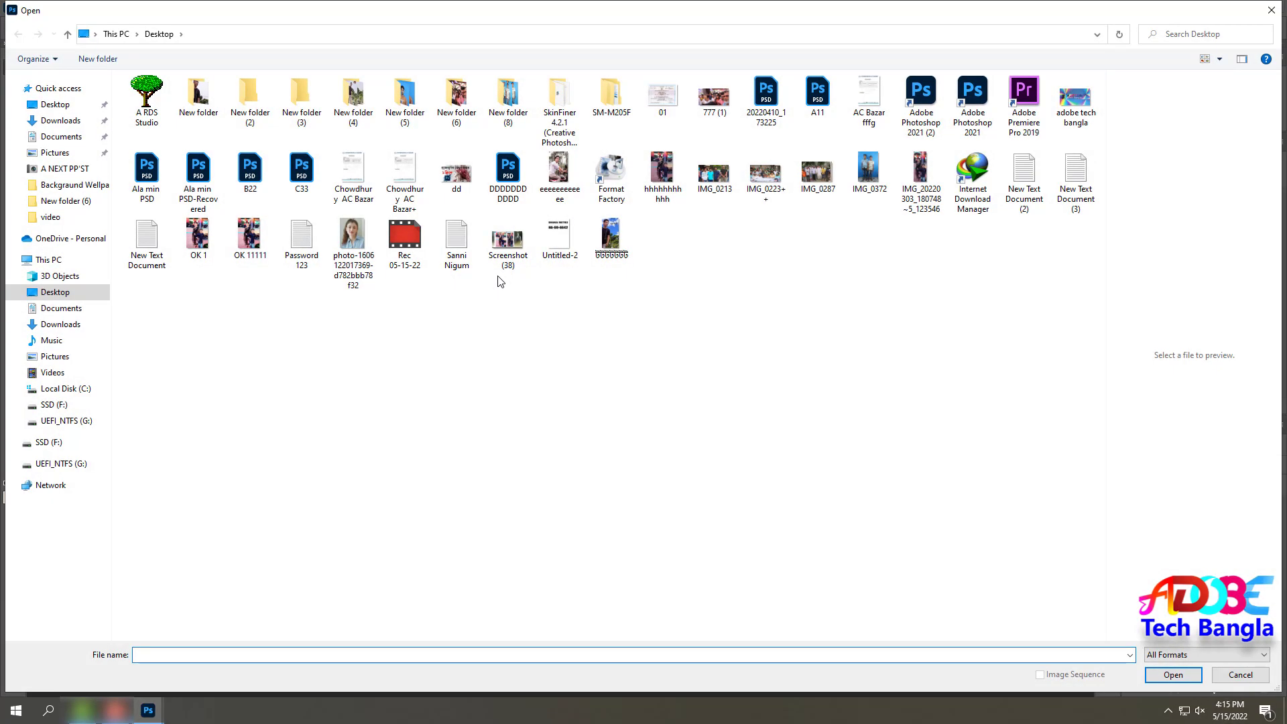
{"action": "key", "text": "Escape"}
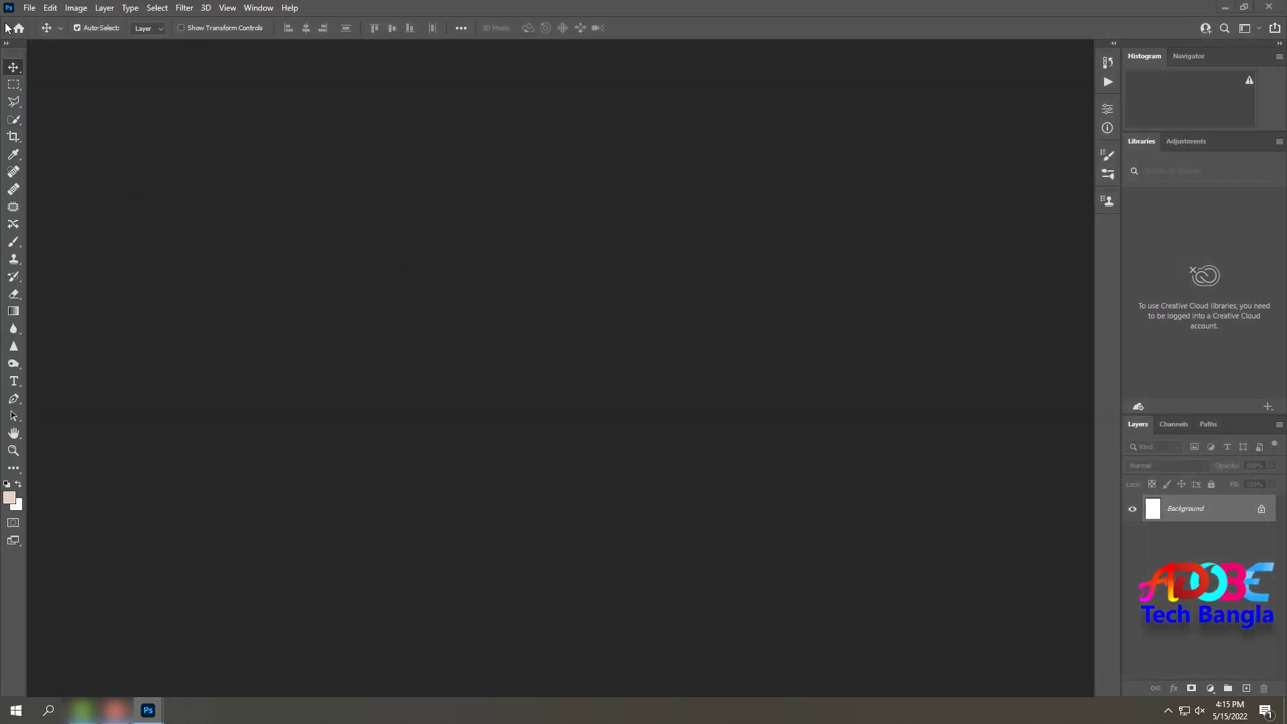
{"action": "left_click", "coordinate": [26, 9]}
{"action": "left_click", "coordinate": [42, 35]}
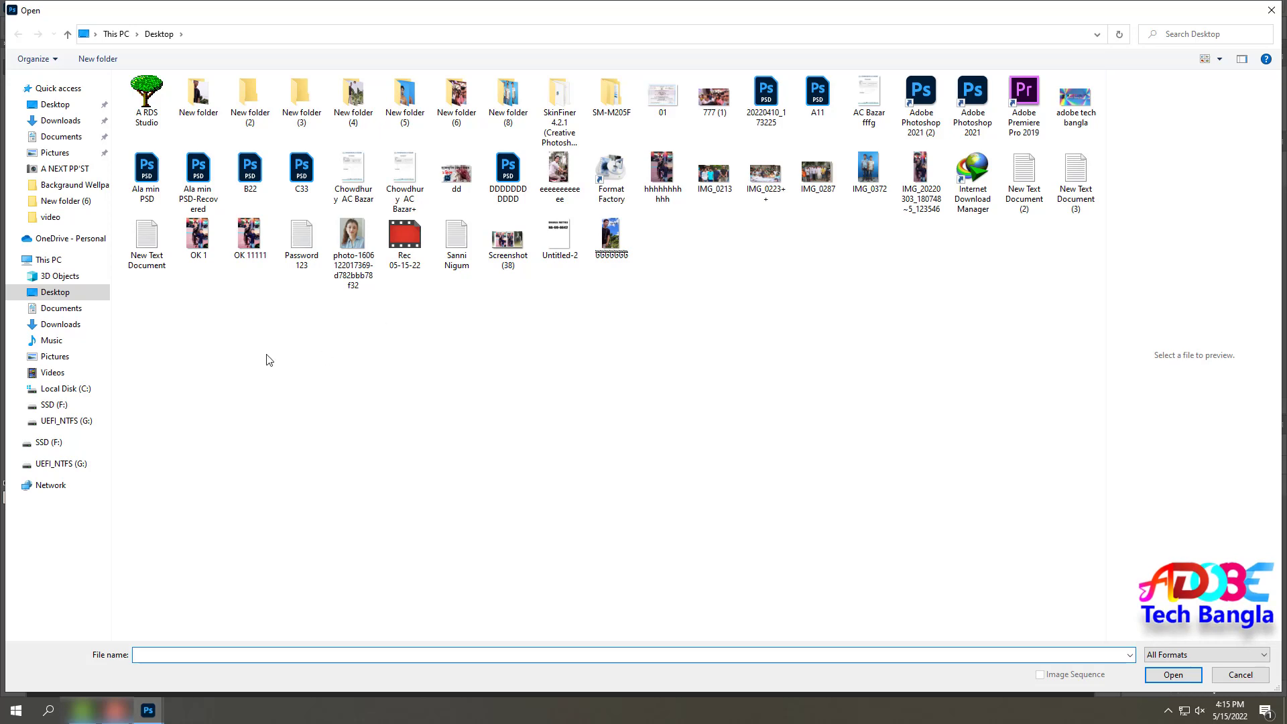
{"action": "left_click", "coordinate": [59, 105]}
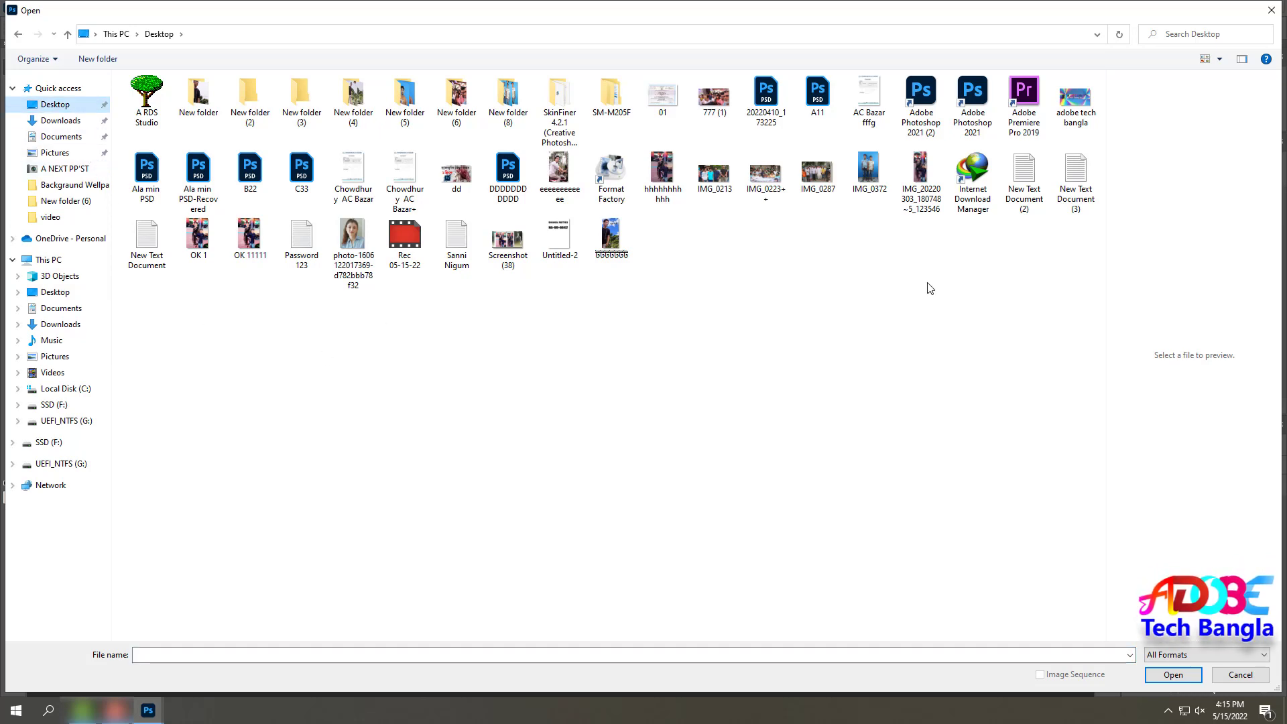
{"action": "double_click", "coordinate": [353, 248]}
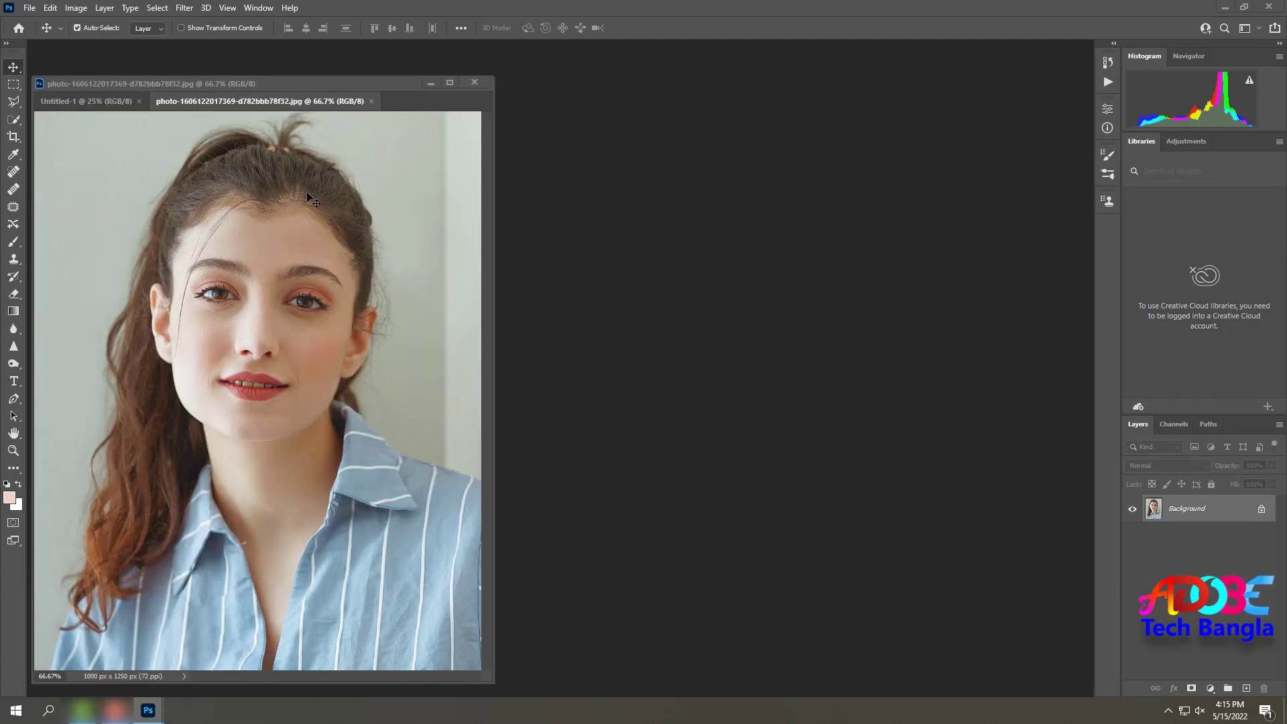
{"action": "left_click_drag", "start_coordinate": [331, 106], "coordinate": [398, 46]}
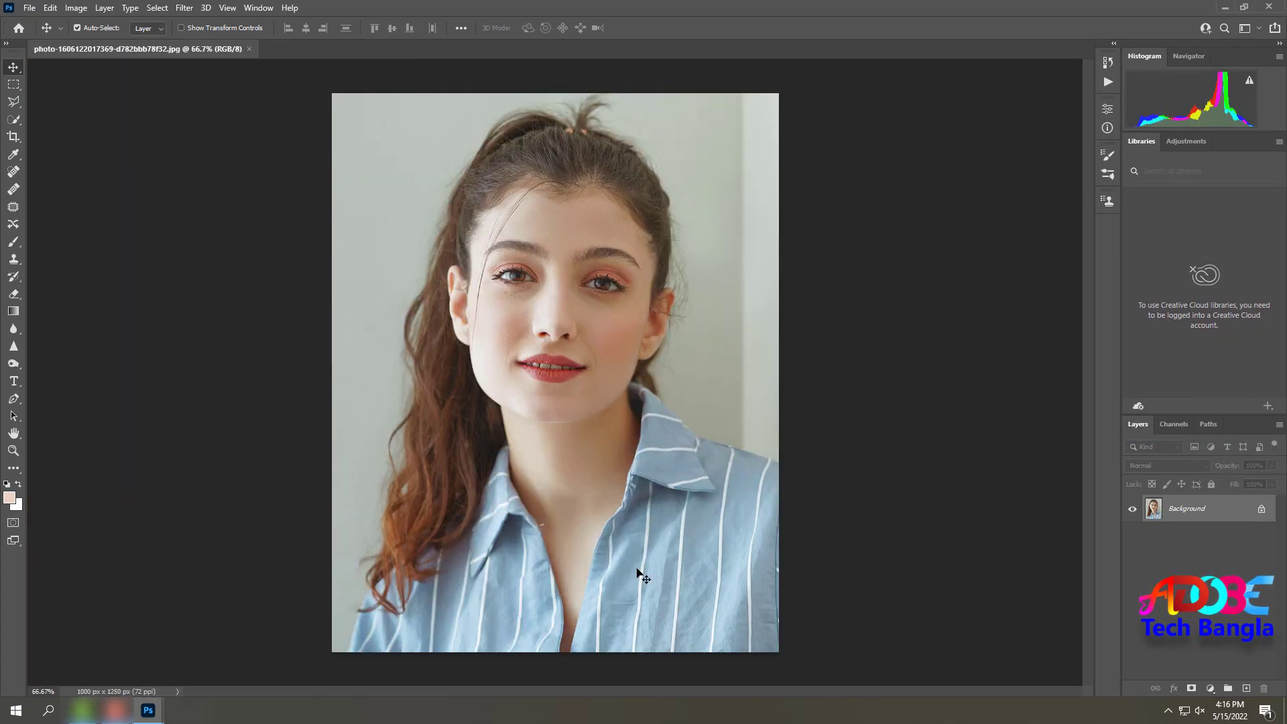
Step: Open the portrait in the Liquify filter and expand the brush tool options
{"action": "left_click", "coordinate": [594, 318], "text": "ctrl"}
{"action": "left_click", "coordinate": [594, 318], "text": "ctrl"}
{"action": "left_click", "coordinate": [594, 319], "text": "ctrl"}
{"action": "left_click_drag", "start_coordinate": [681, 373], "coordinate": [583, 406]}
{"action": "left_click", "coordinate": [657, 427], "text": "alt"}
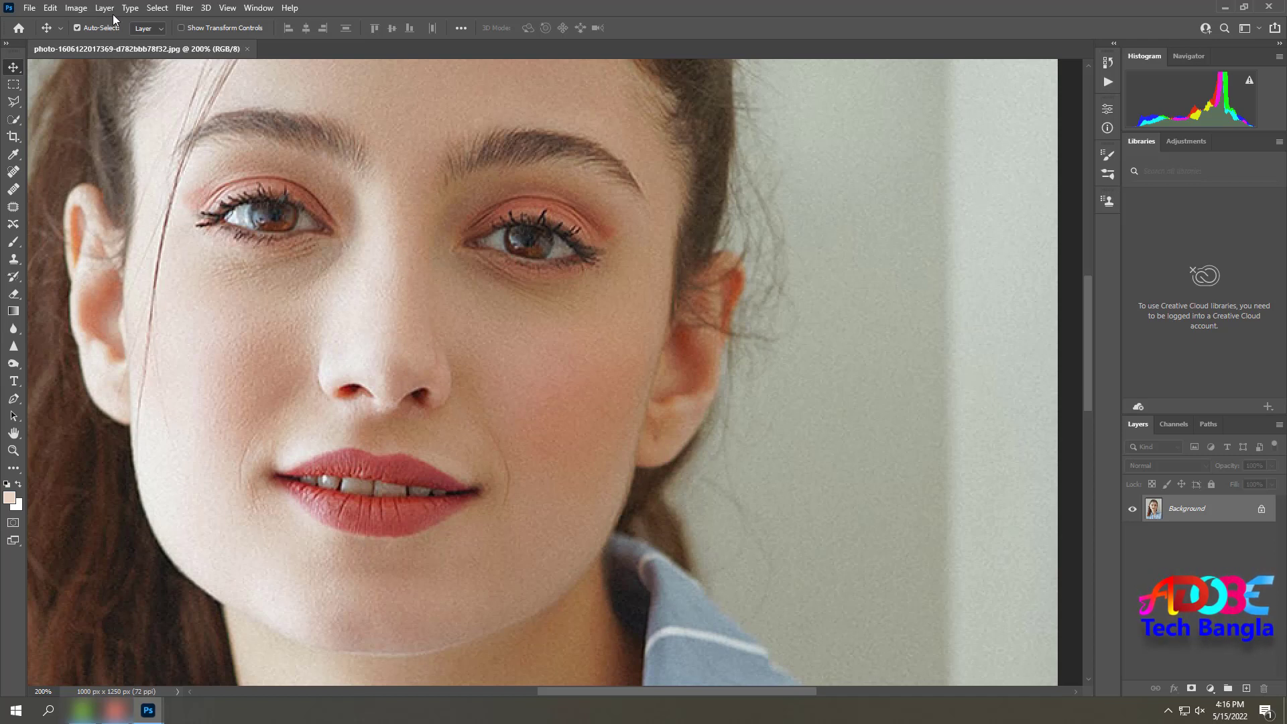
{"action": "left_click", "coordinate": [184, 8]}
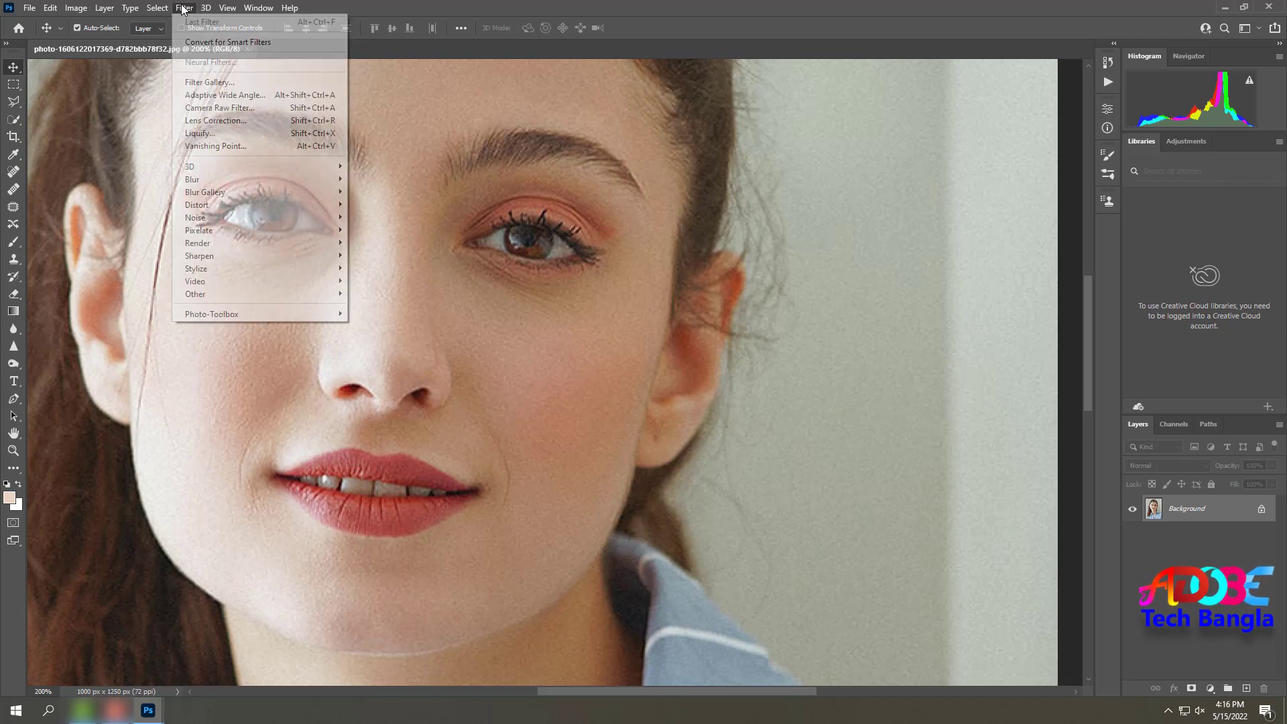
{"action": "left_click", "coordinate": [216, 132]}
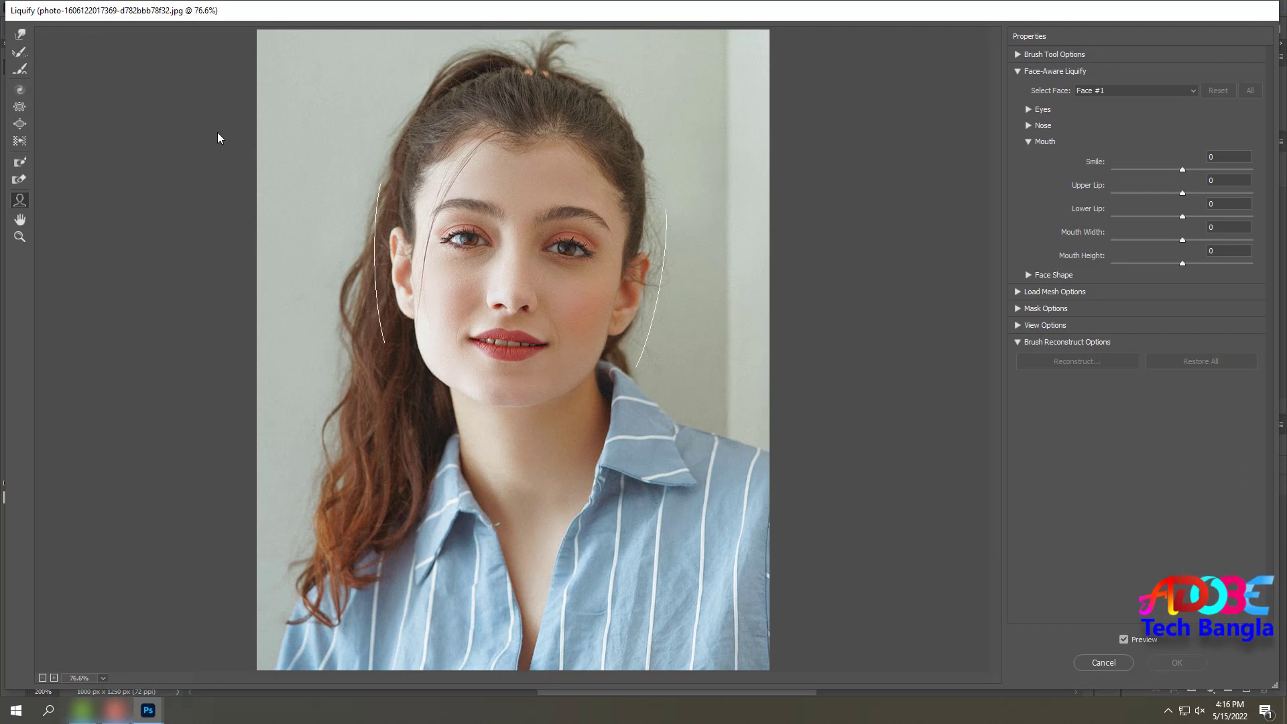
{"action": "left_click", "coordinate": [1018, 55]}
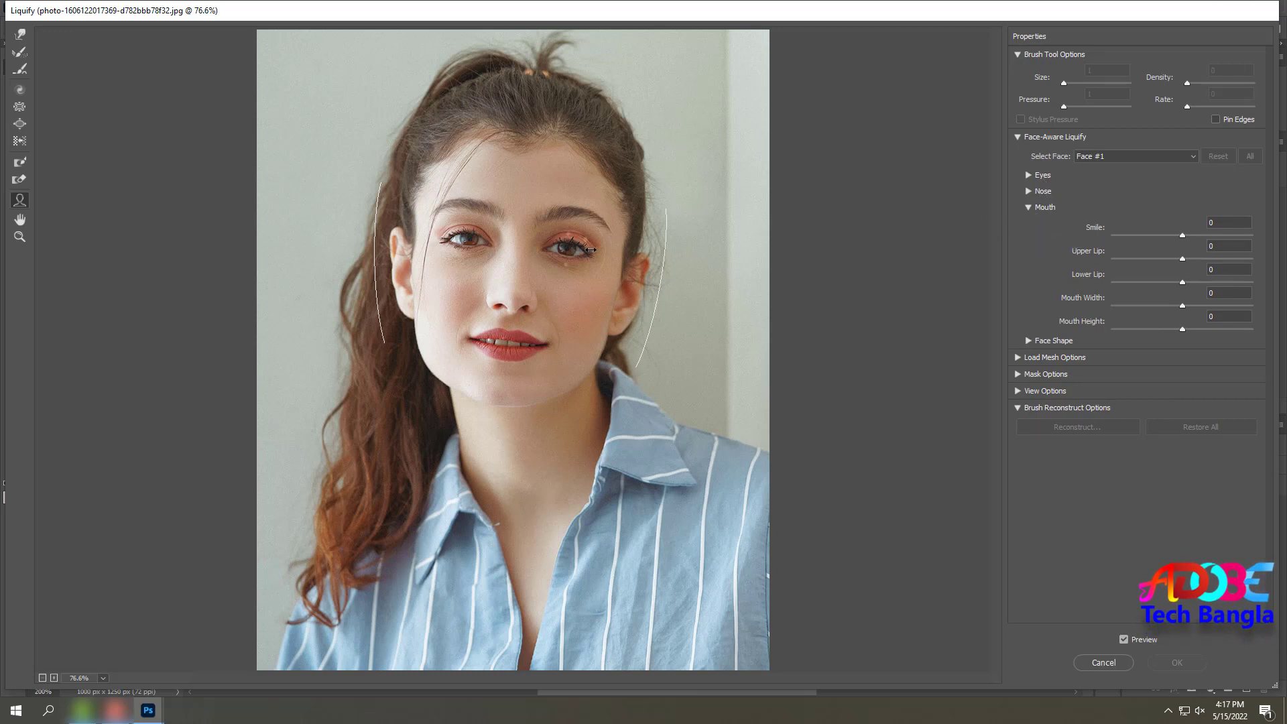
{"action": "mouse_move", "coordinate": [505, 364]}
{"action": "mouse_move", "coordinate": [509, 341]}
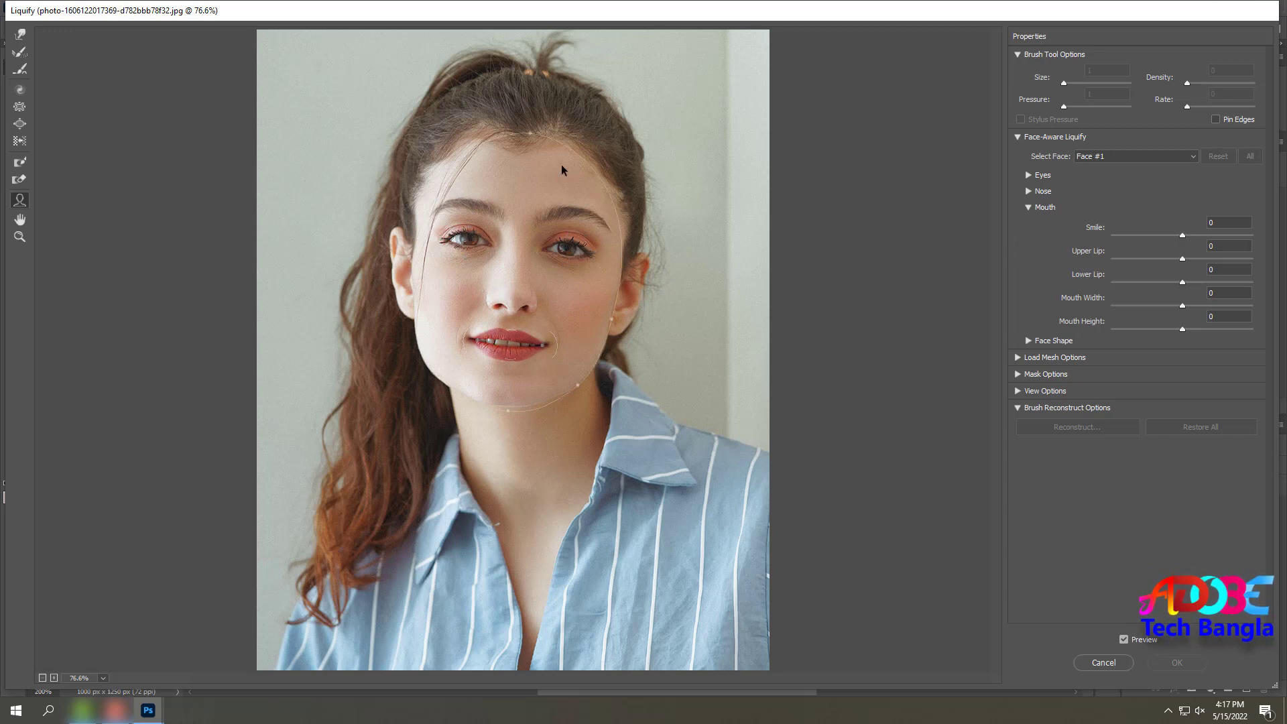
{"action": "mouse_move", "coordinate": [565, 165]}
Step: Set the left eye's size to -6, height to -54 and width to 6, and the right eye's size to 24 and height to 17
{"action": "left_click", "coordinate": [1027, 175]}
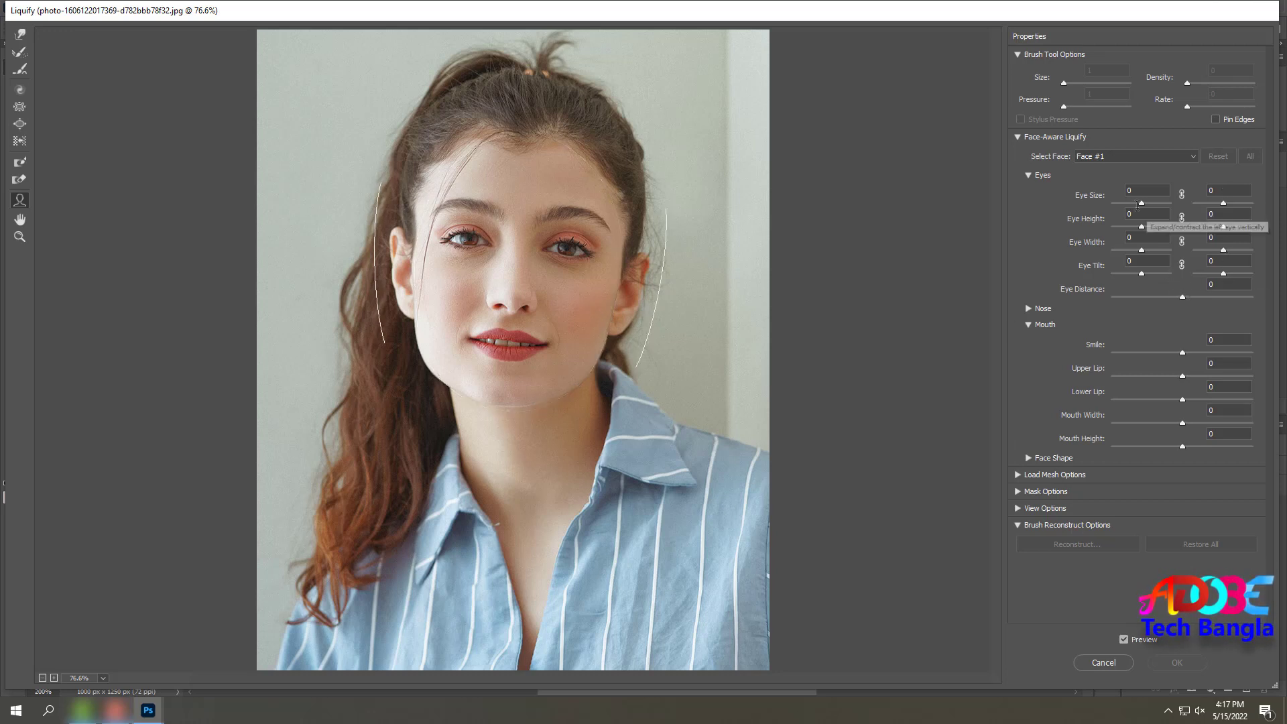
{"action": "mouse_move", "coordinate": [1142, 206]}
{"action": "left_mouse_down"}
{"action": "mouse_move", "coordinate": [1173, 207]}
{"action": "mouse_move", "coordinate": [1107, 209]}
{"action": "mouse_move", "coordinate": [1139, 209]}
{"action": "left_mouse_up"}
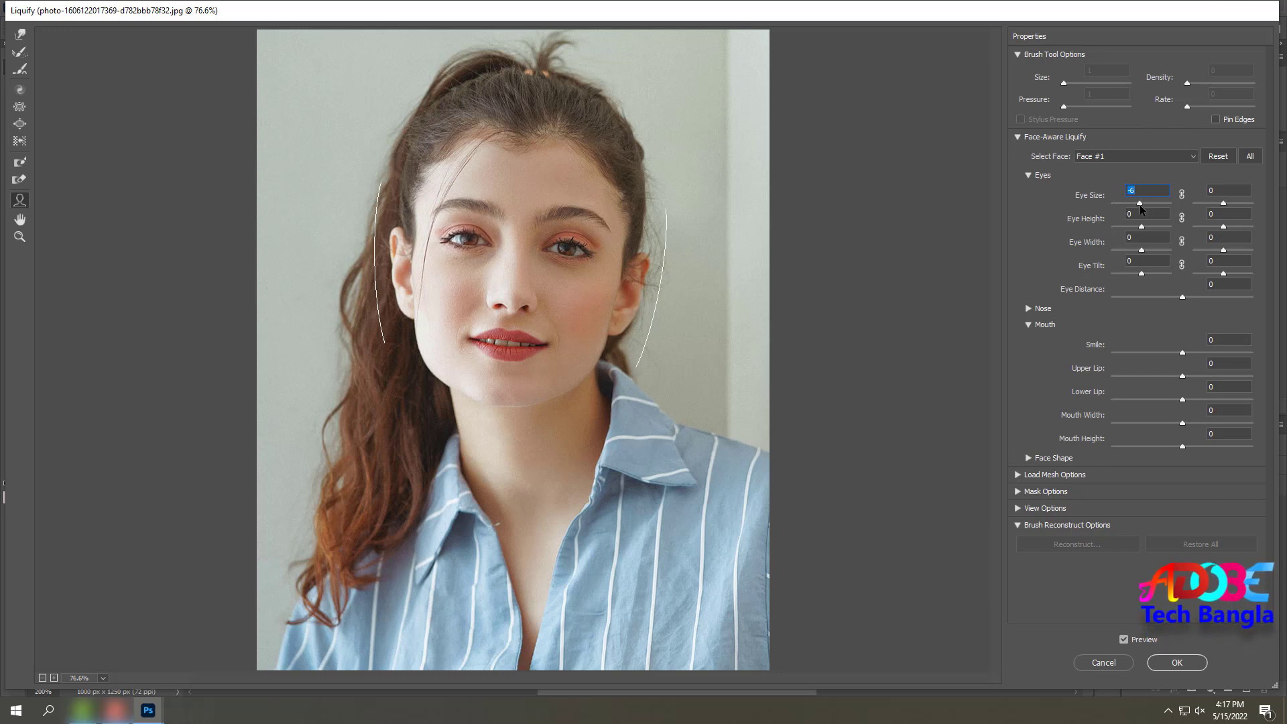
{"action": "mouse_move", "coordinate": [1223, 208]}
{"action": "left_mouse_down"}
{"action": "mouse_move", "coordinate": [1206, 208]}
{"action": "mouse_move", "coordinate": [1230, 212]}
{"action": "left_mouse_up"}
{"action": "mouse_move", "coordinate": [1141, 227]}
{"action": "left_mouse_down"}
{"action": "mouse_move", "coordinate": [1112, 231]}
{"action": "mouse_move", "coordinate": [1126, 230]}
{"action": "left_mouse_up"}
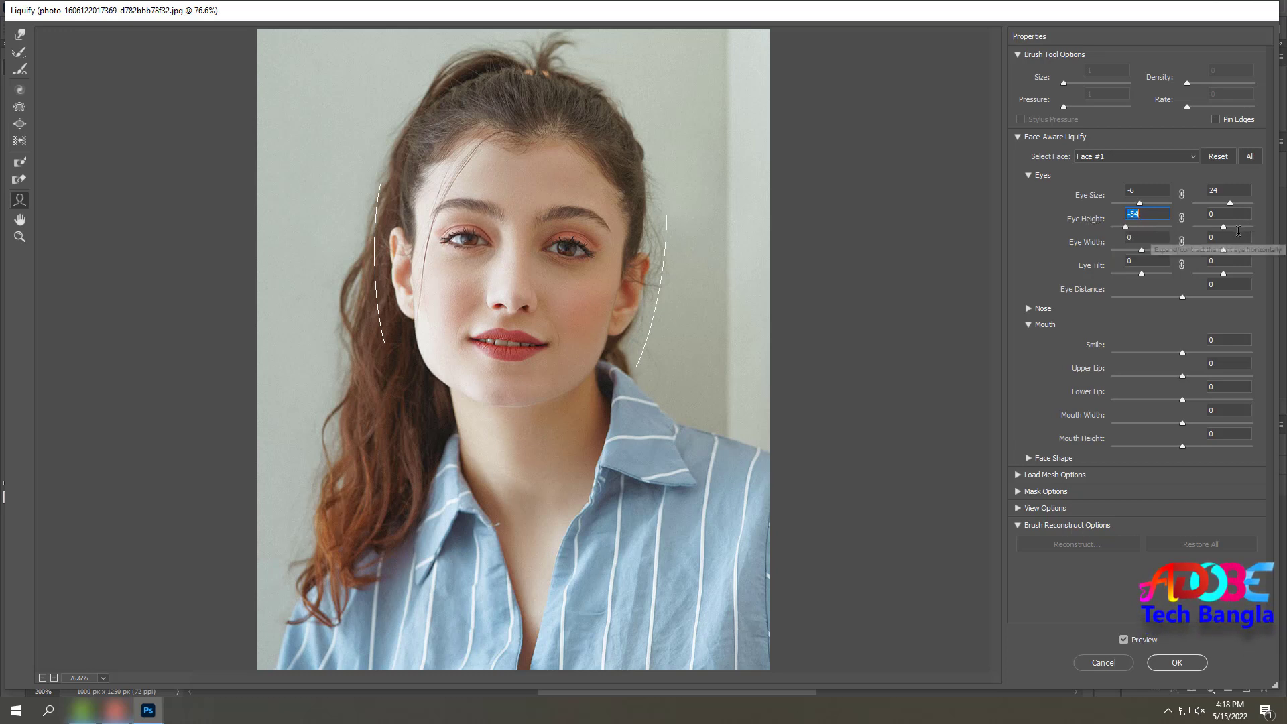
{"action": "mouse_move", "coordinate": [1225, 230]}
{"action": "left_mouse_down"}
{"action": "mouse_move", "coordinate": [1241, 233]}
{"action": "mouse_move", "coordinate": [1229, 232]}
{"action": "left_mouse_up"}
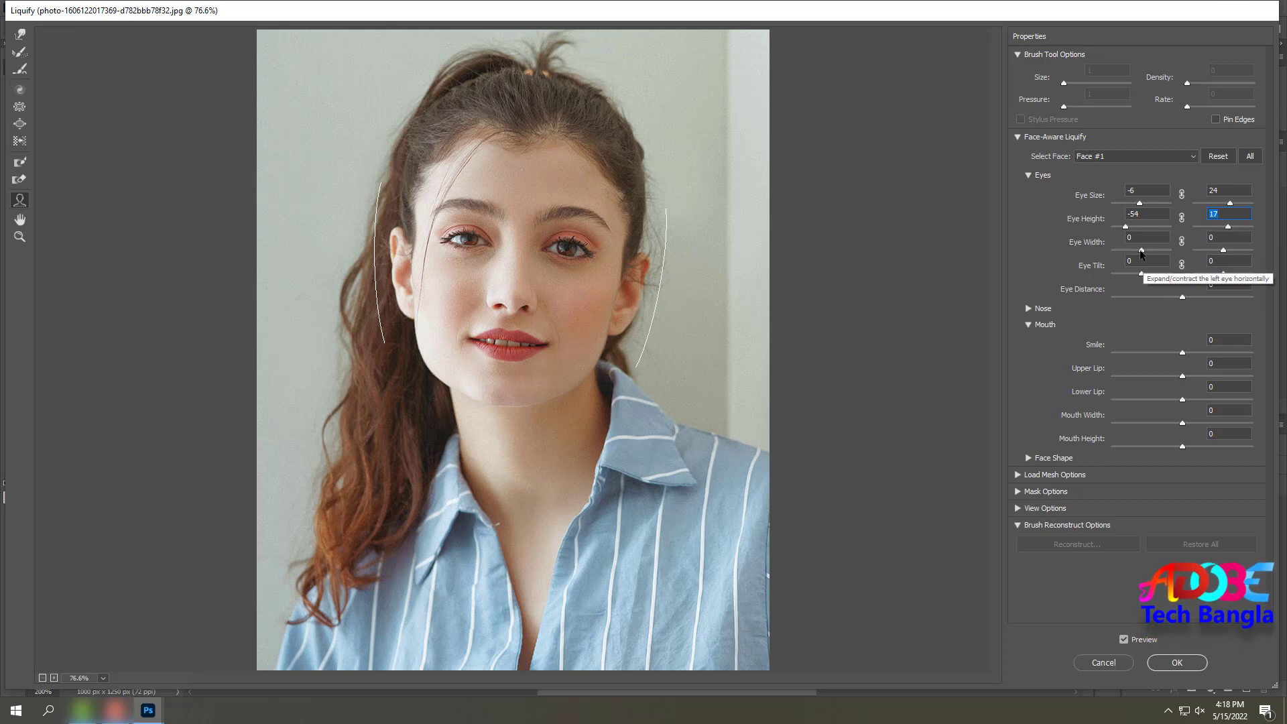
{"action": "left_click_drag", "start_coordinate": [1139, 251], "coordinate": [1142, 253]}
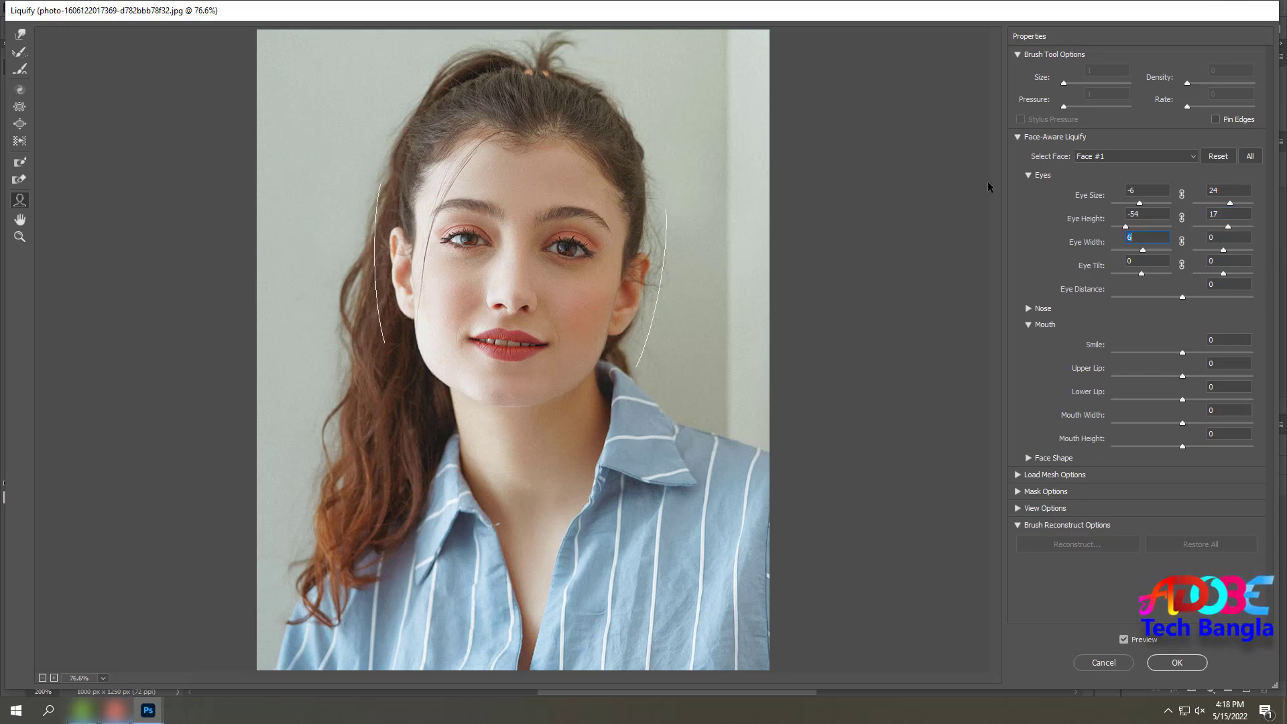
{"action": "left_click", "coordinate": [1029, 176]}
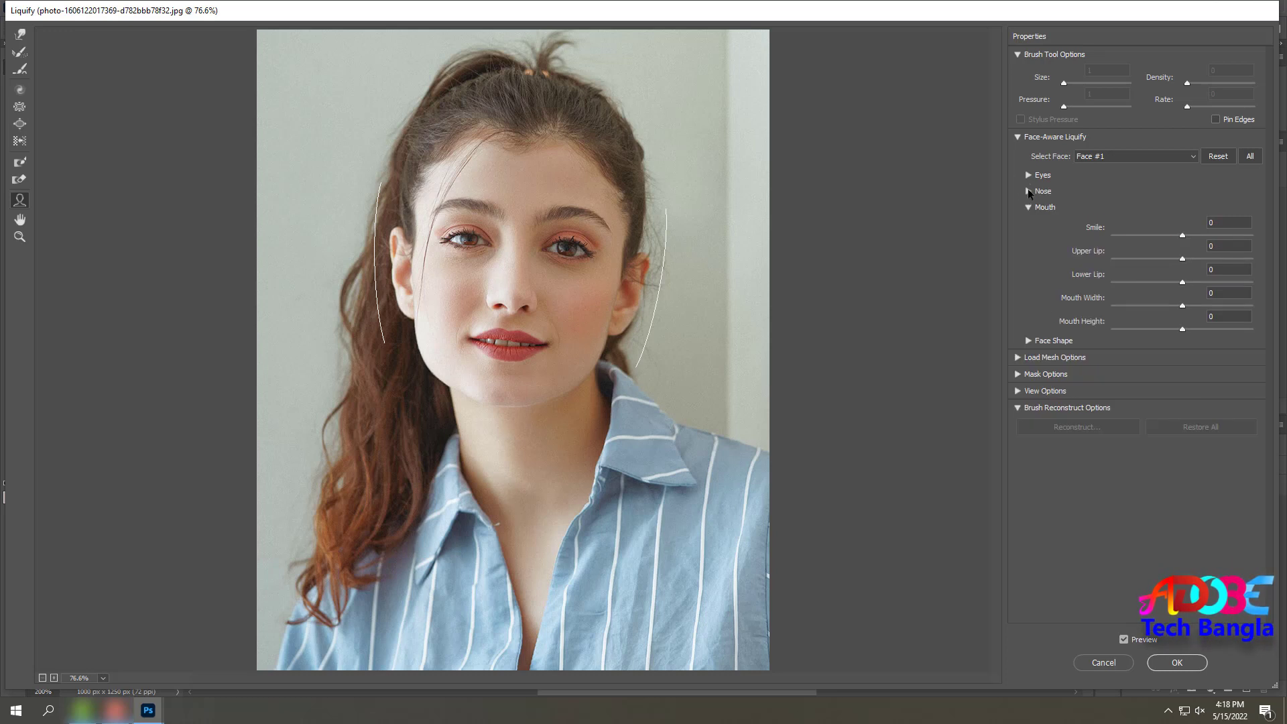
Step: Set the nose height to 15 and the nose width to 0 in Face-Aware Liquify
{"action": "left_click", "coordinate": [1028, 192]}
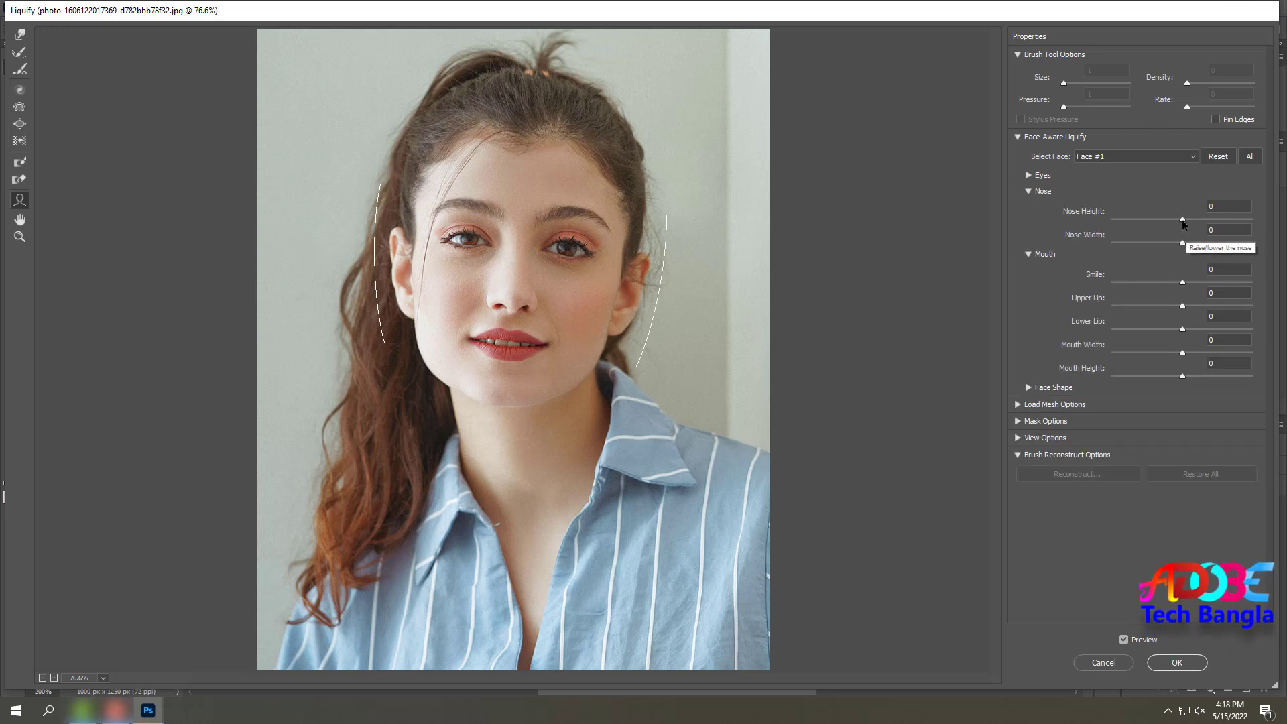
{"action": "mouse_move", "coordinate": [1182, 221]}
{"action": "left_mouse_down"}
{"action": "mouse_move", "coordinate": [1257, 222]}
{"action": "mouse_move", "coordinate": [1106, 221]}
{"action": "mouse_move", "coordinate": [1275, 224]}
{"action": "mouse_move", "coordinate": [1191, 220]}
{"action": "left_mouse_up"}
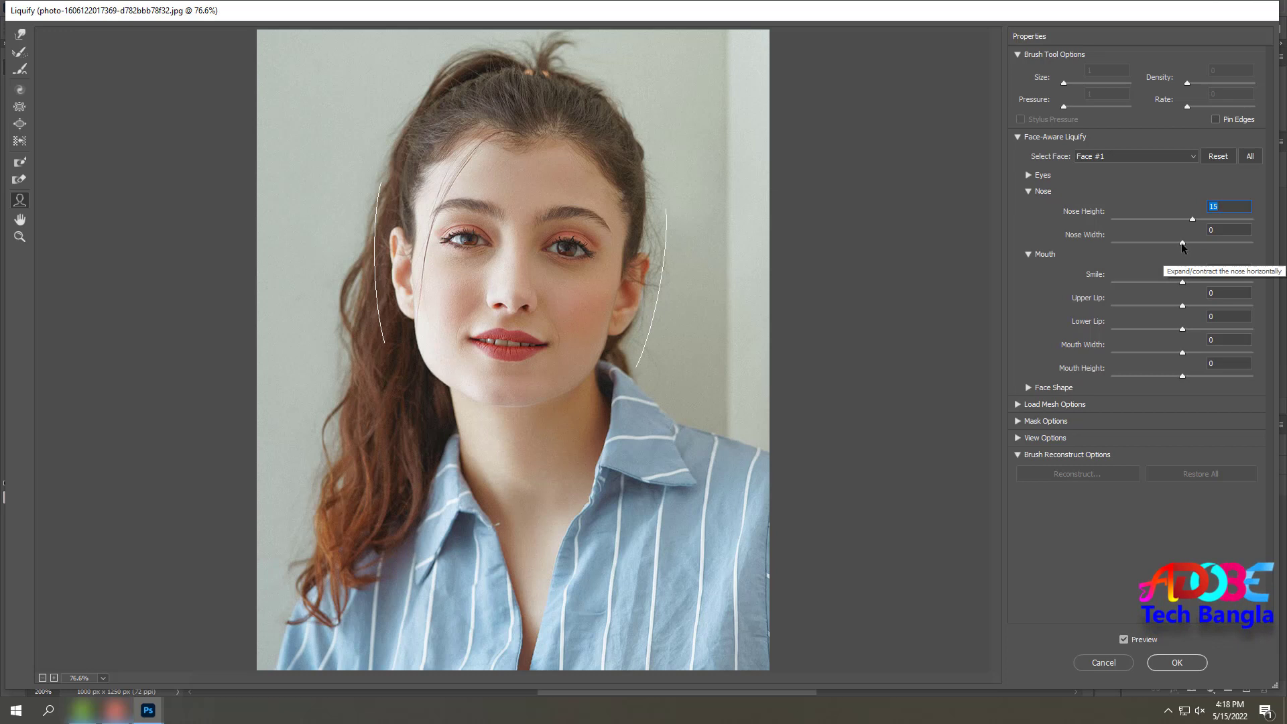
{"action": "left_click_drag", "start_coordinate": [1181, 245], "coordinate": [1130, 291]}
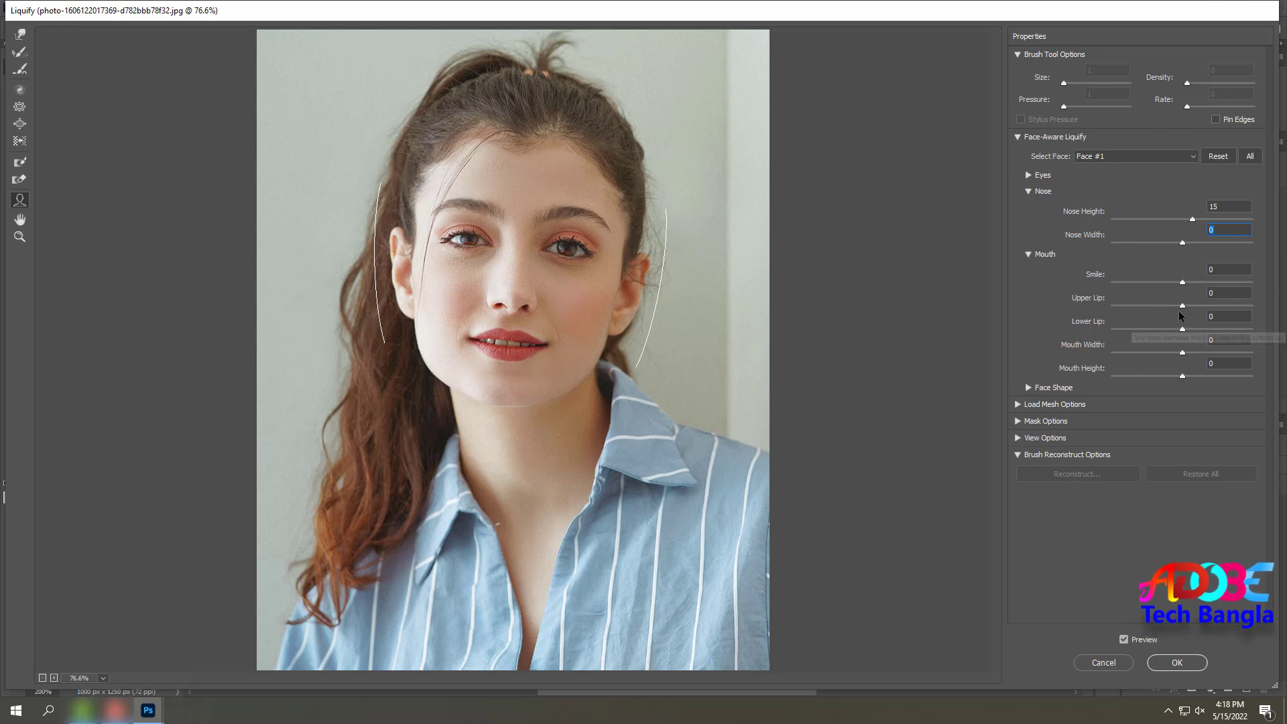
{"action": "left_click", "coordinate": [1028, 190]}
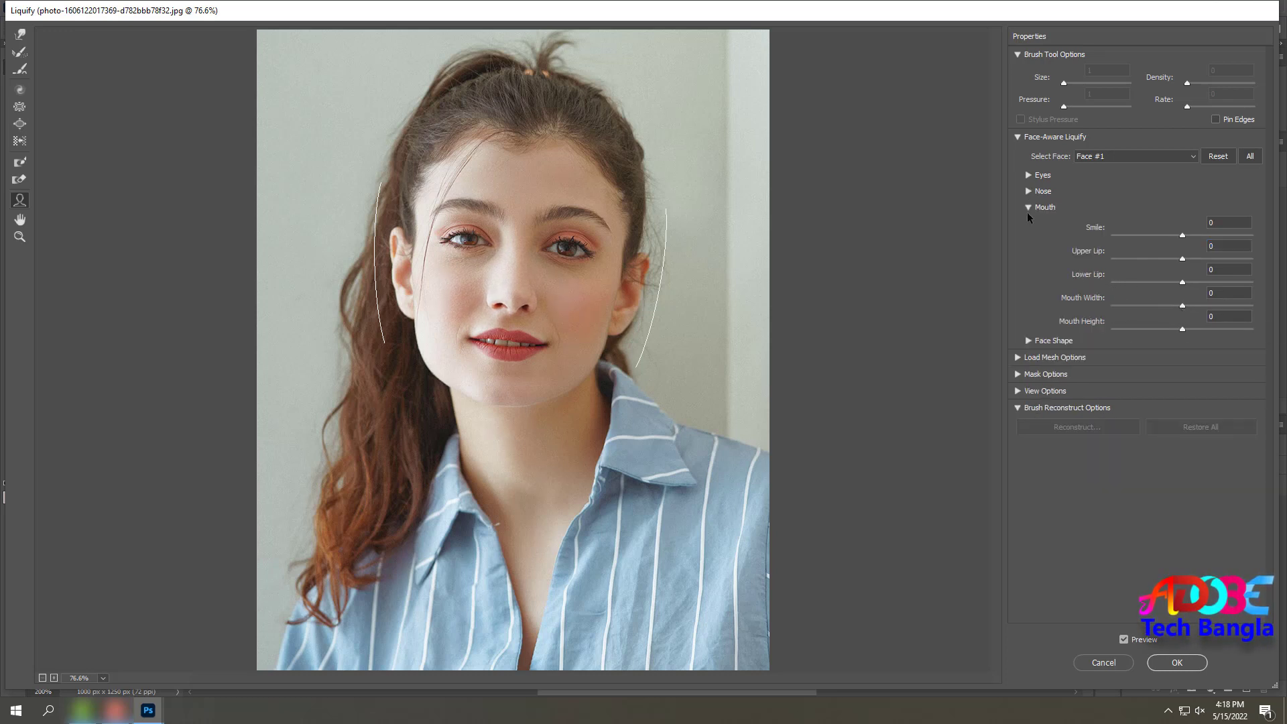
Step: Set smile to 68, upper lip to 17, lower lip to 13, mouth width to 41 and mouth height to -27, and apply Liquify
{"action": "left_click", "coordinate": [1028, 208]}
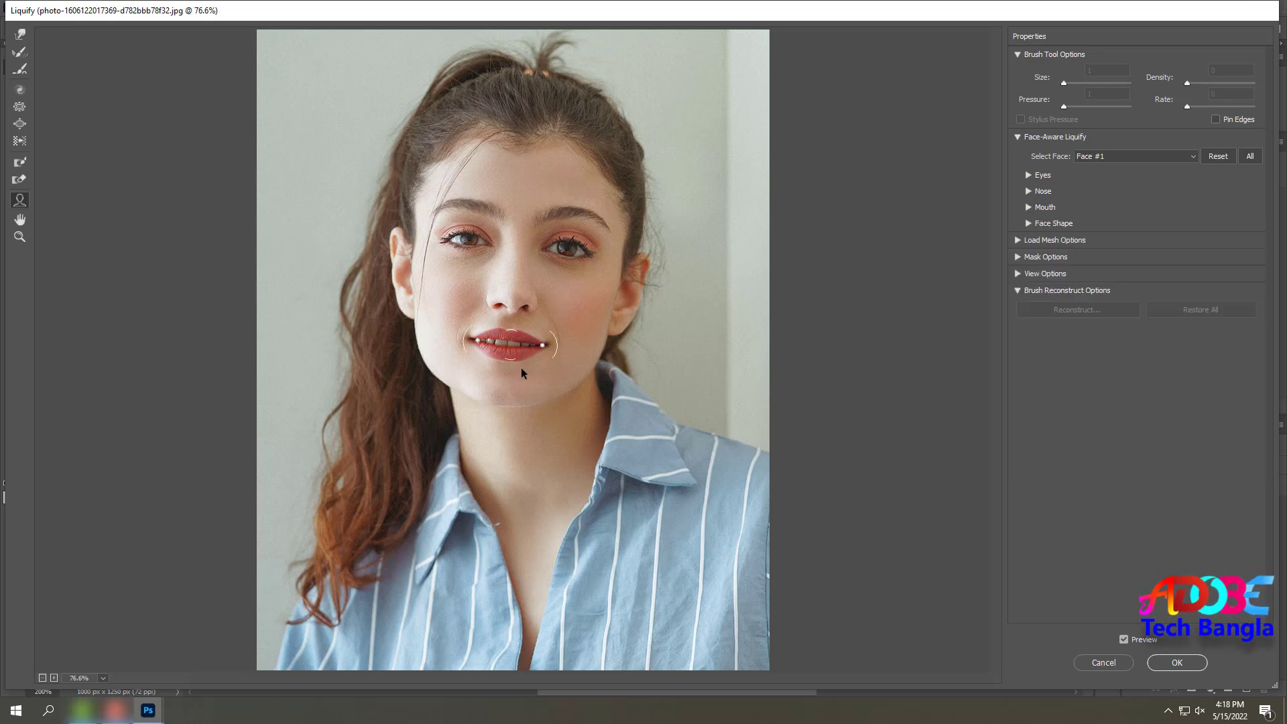
{"action": "left_click", "coordinate": [1030, 209]}
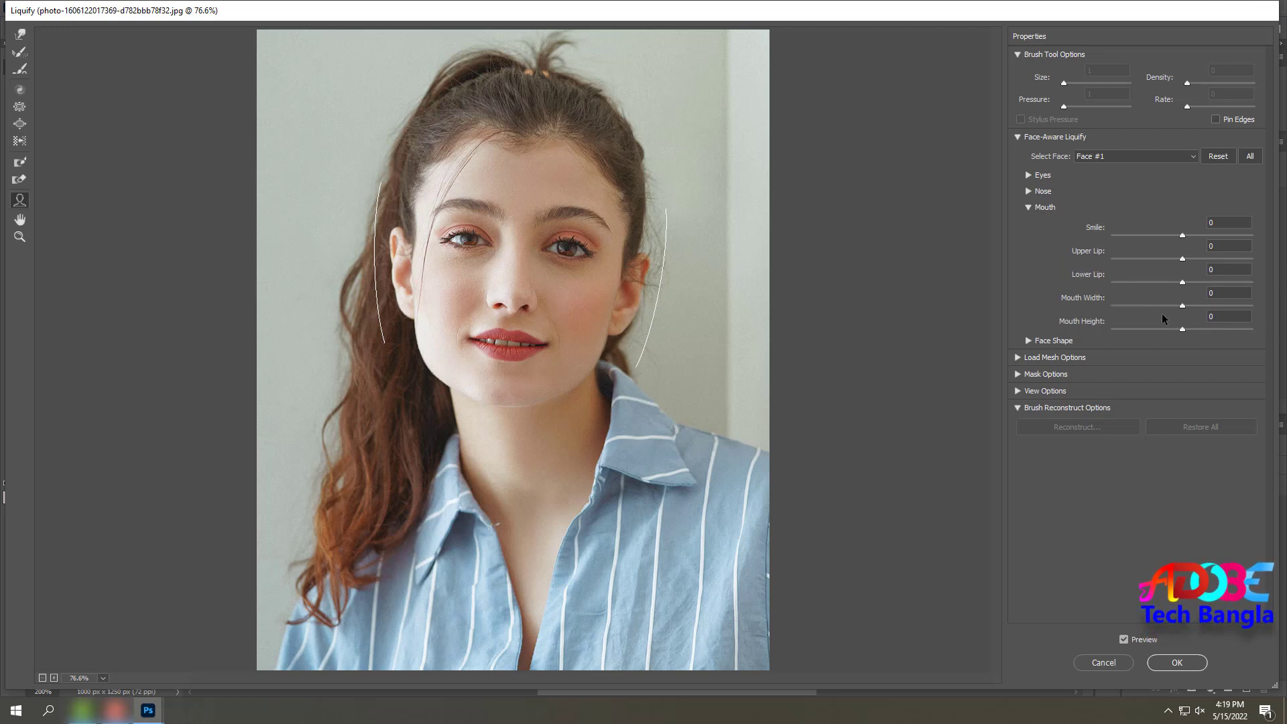
{"action": "left_click_drag", "start_coordinate": [1180, 250], "coordinate": [1178, 248]}
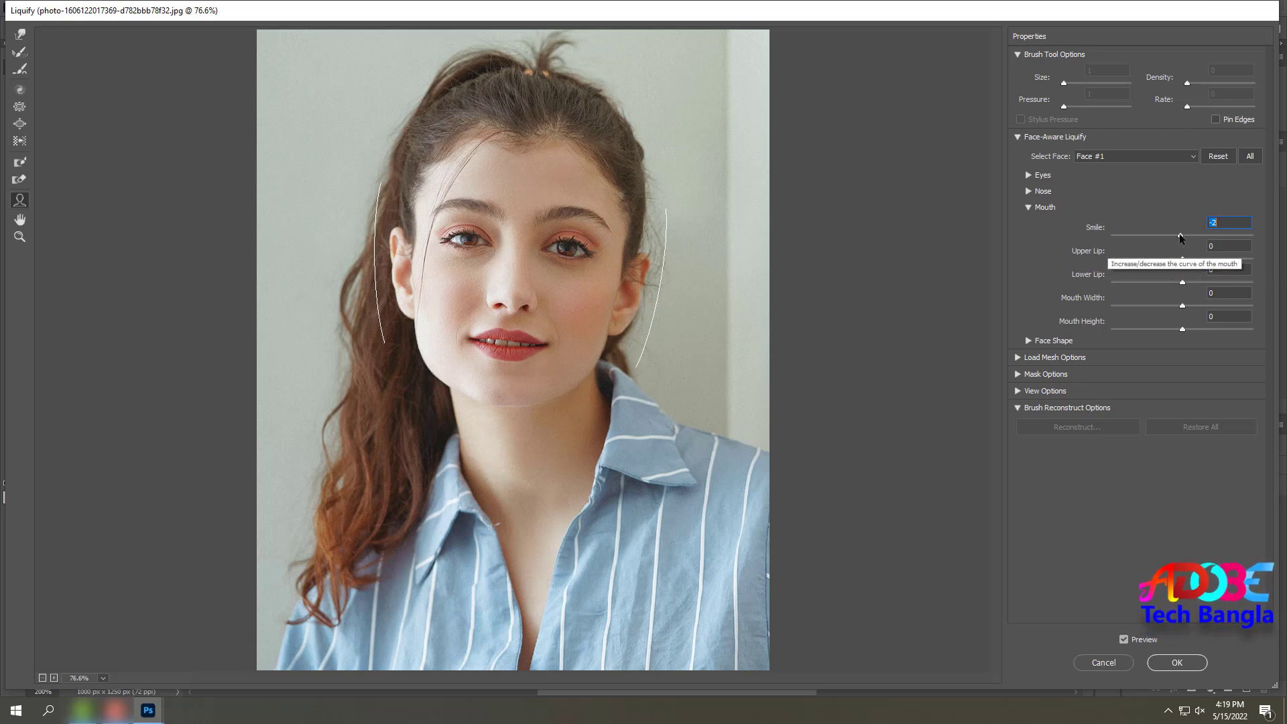
{"action": "left_click_drag", "start_coordinate": [1180, 238], "coordinate": [1230, 238]}
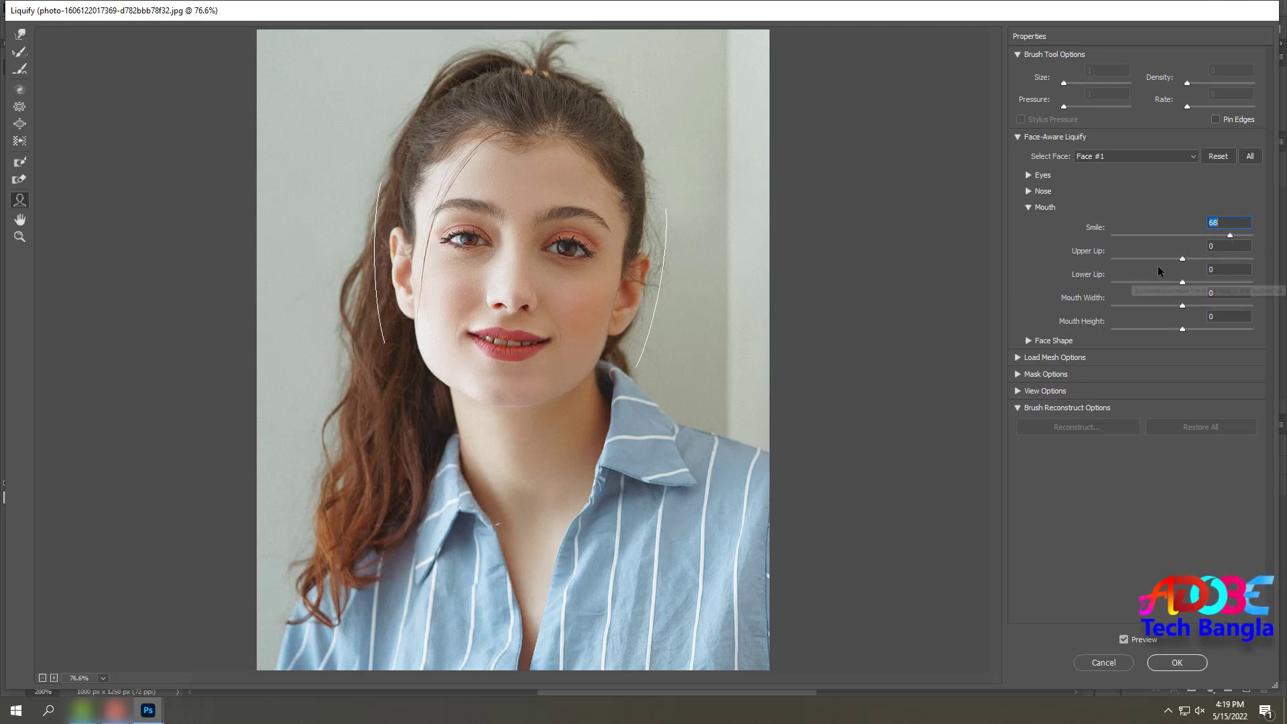
{"action": "left_click_drag", "start_coordinate": [1172, 261], "coordinate": [1191, 267]}
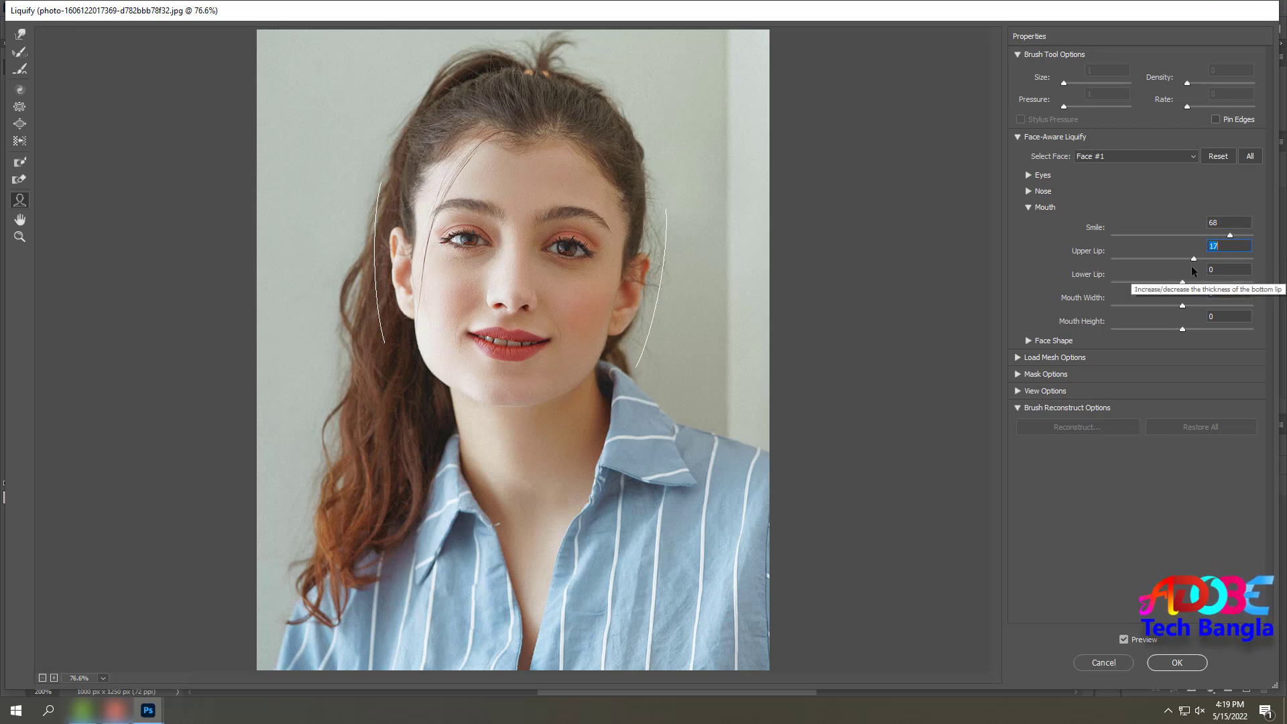
{"action": "left_click_drag", "start_coordinate": [1182, 282], "coordinate": [1162, 331]}
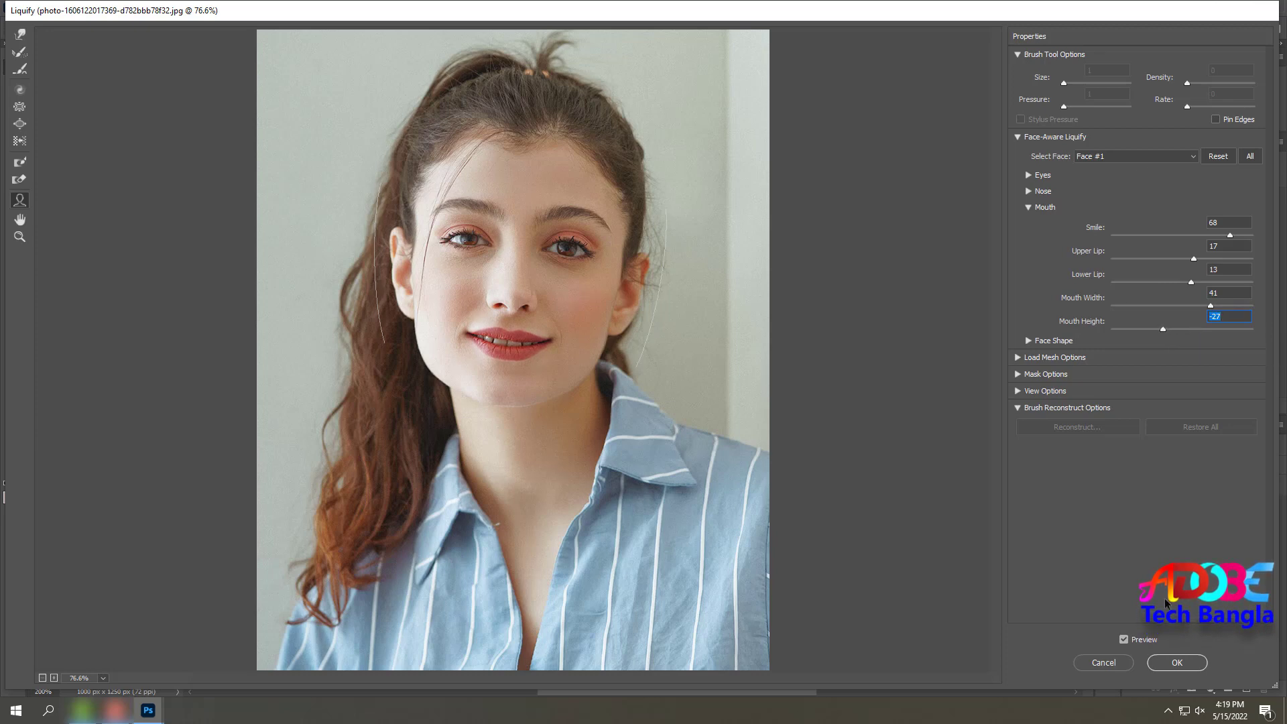
{"action": "left_click", "coordinate": [1177, 663]}
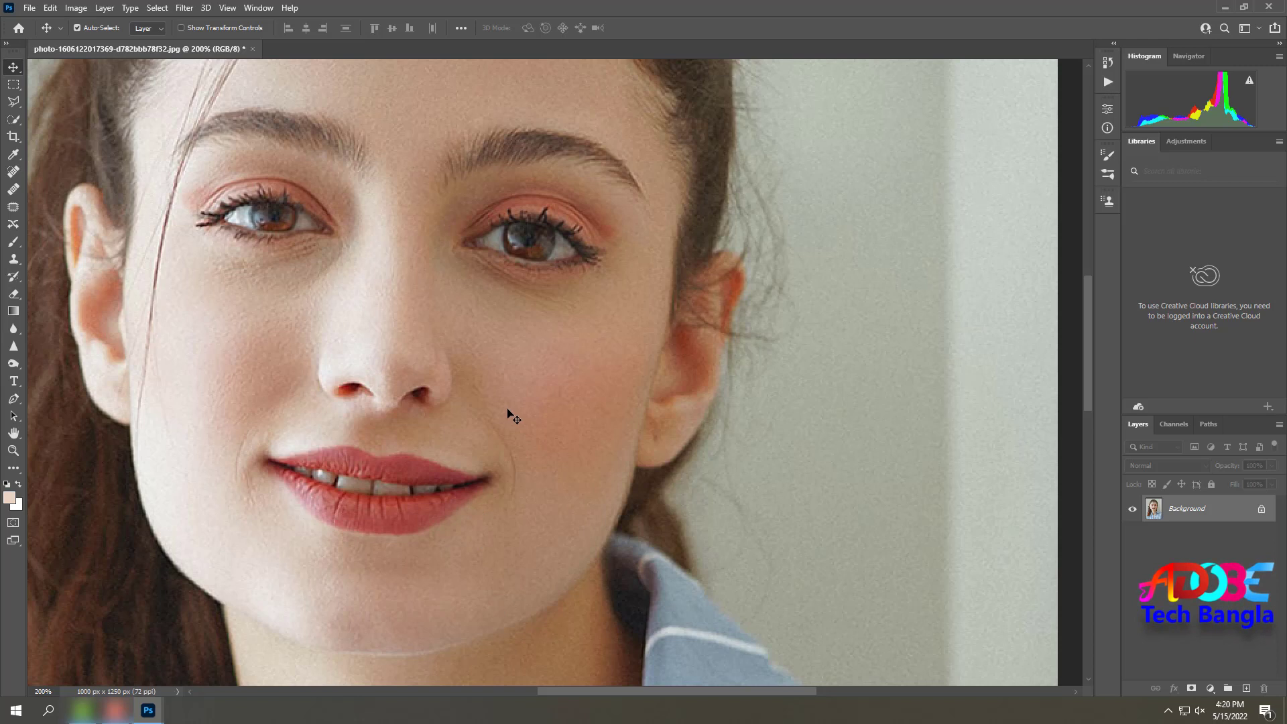
Step: Run the Photo-Toolbox SkinFiner filter on the portrait with its default preset and apply the skin smoothing
{"action": "left_click", "coordinate": [185, 7]}
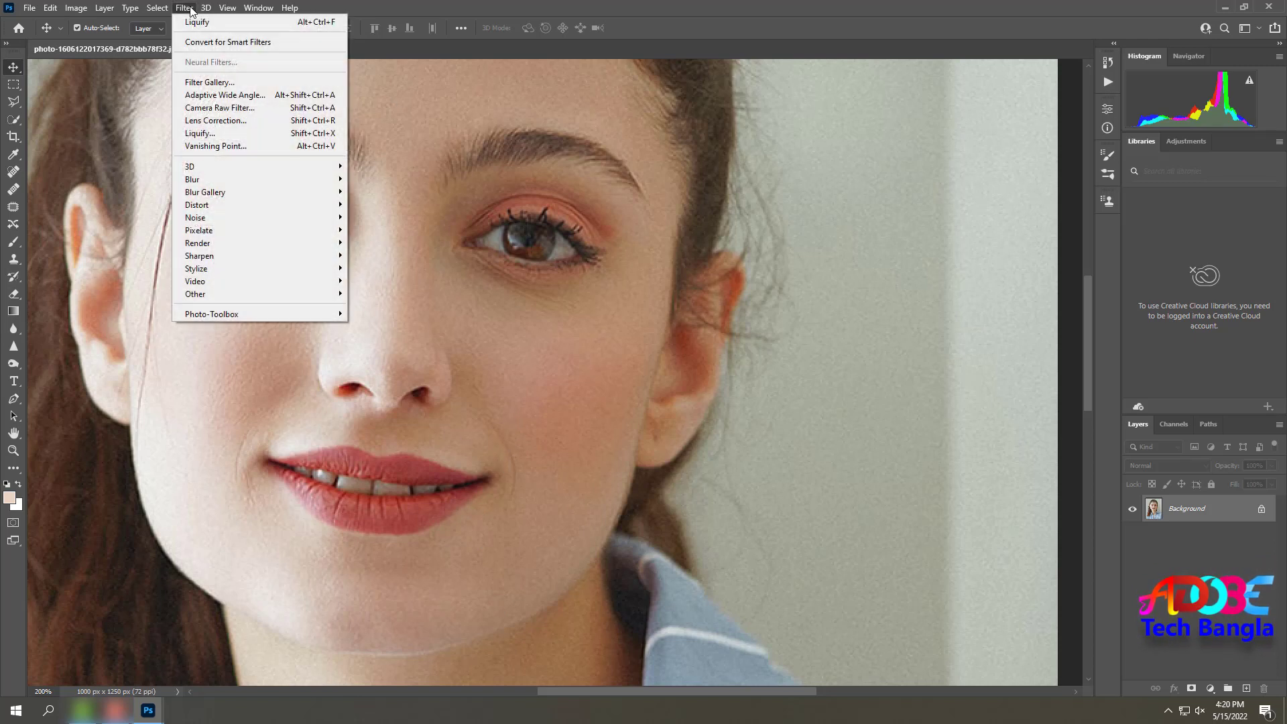
{"action": "mouse_move", "coordinate": [284, 314]}
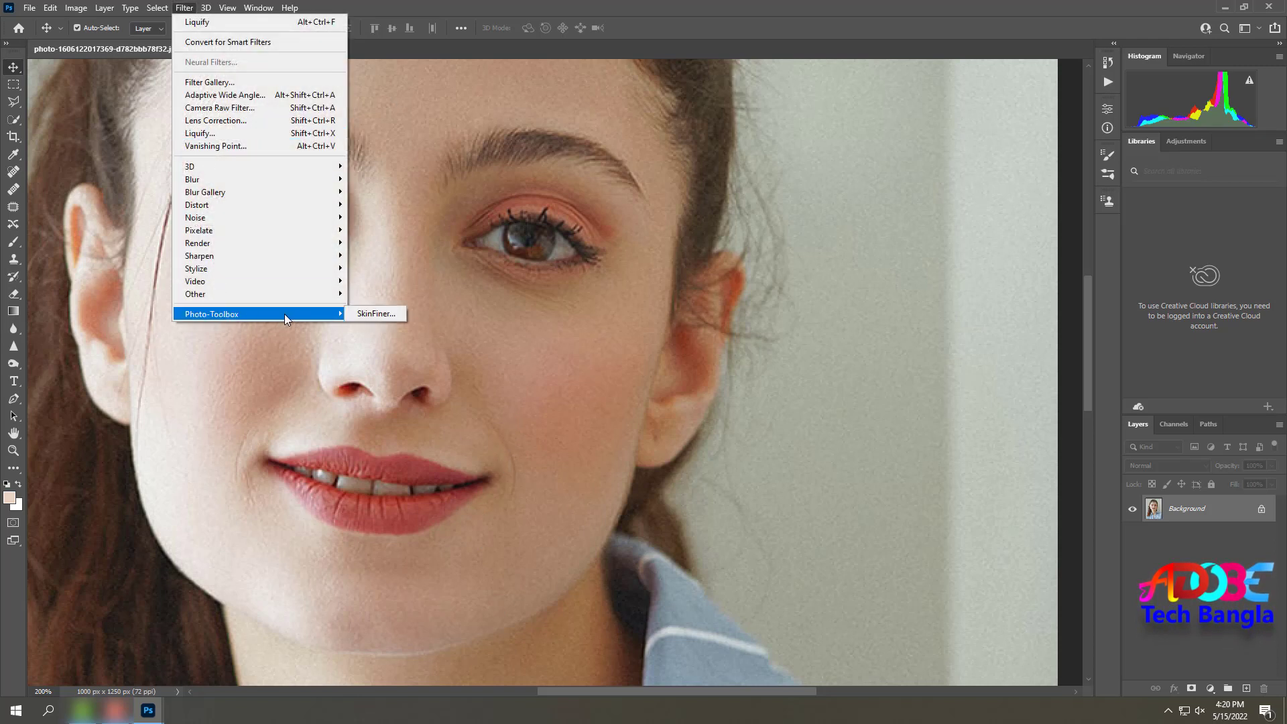
{"action": "left_click", "coordinate": [375, 313]}
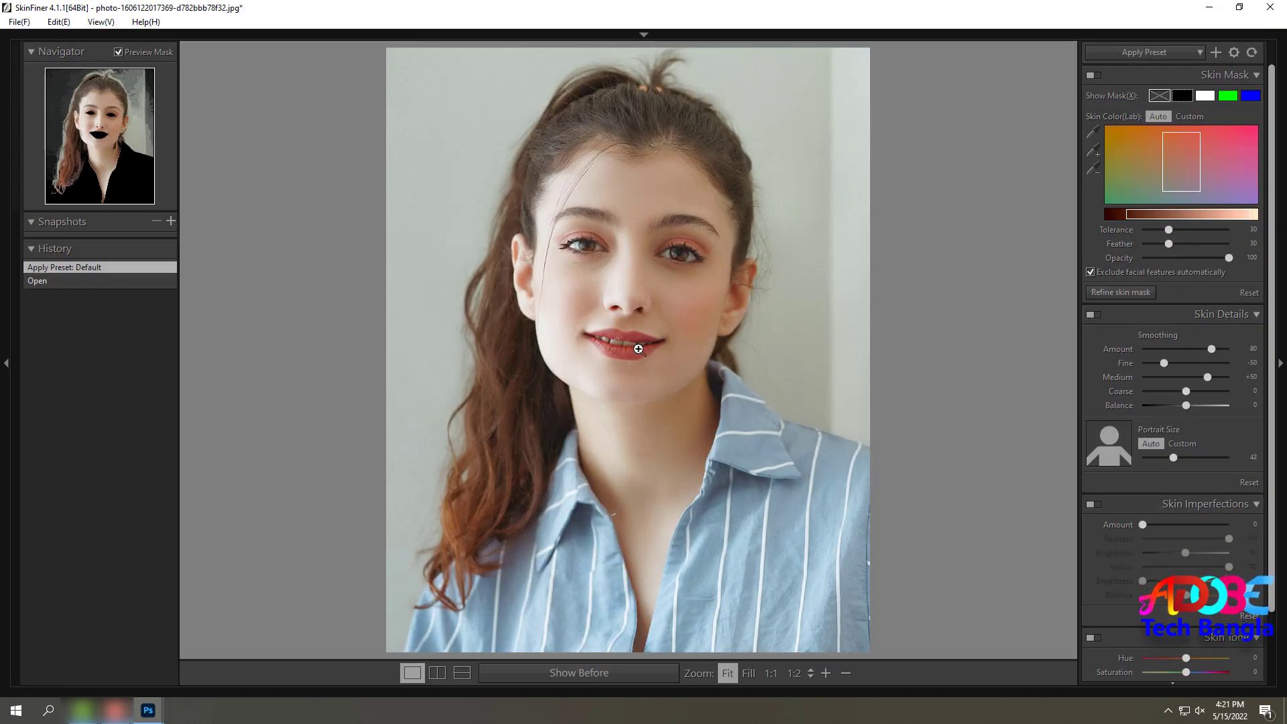
{"action": "left_click", "coordinate": [654, 305]}
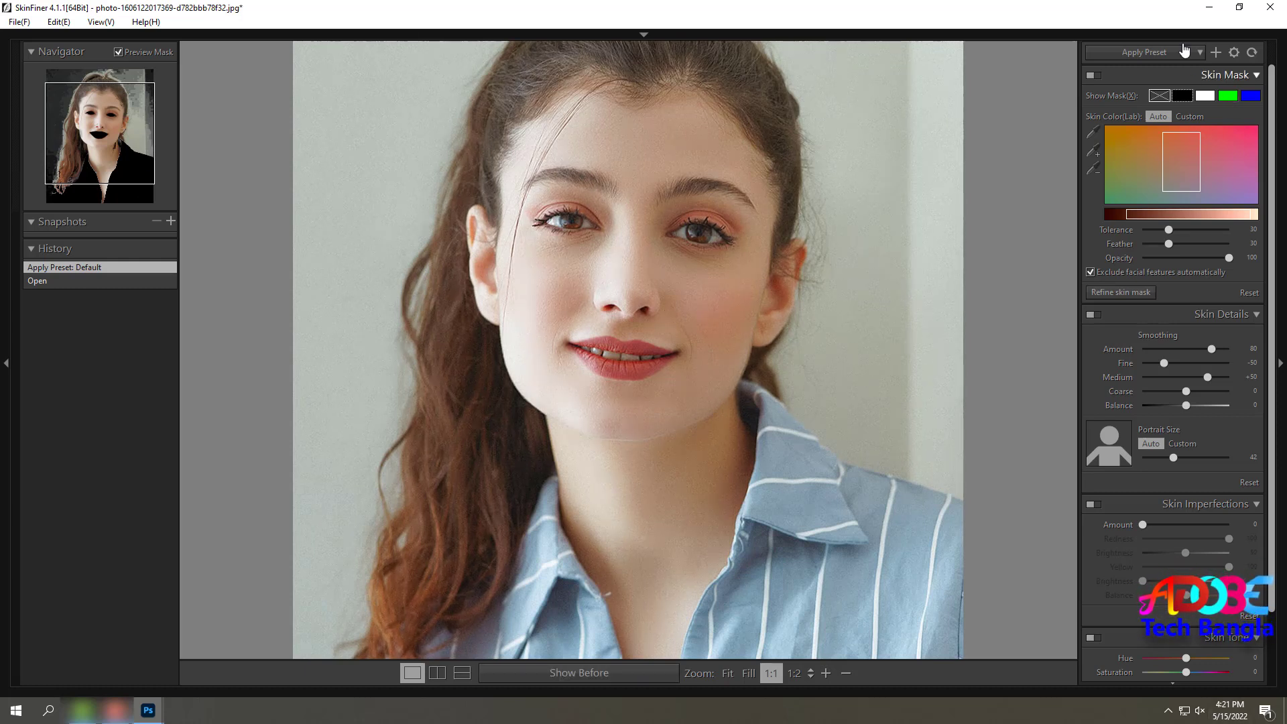
{"action": "mouse_move", "coordinate": [1172, 31]}
{"action": "left_click", "coordinate": [1160, 66]}
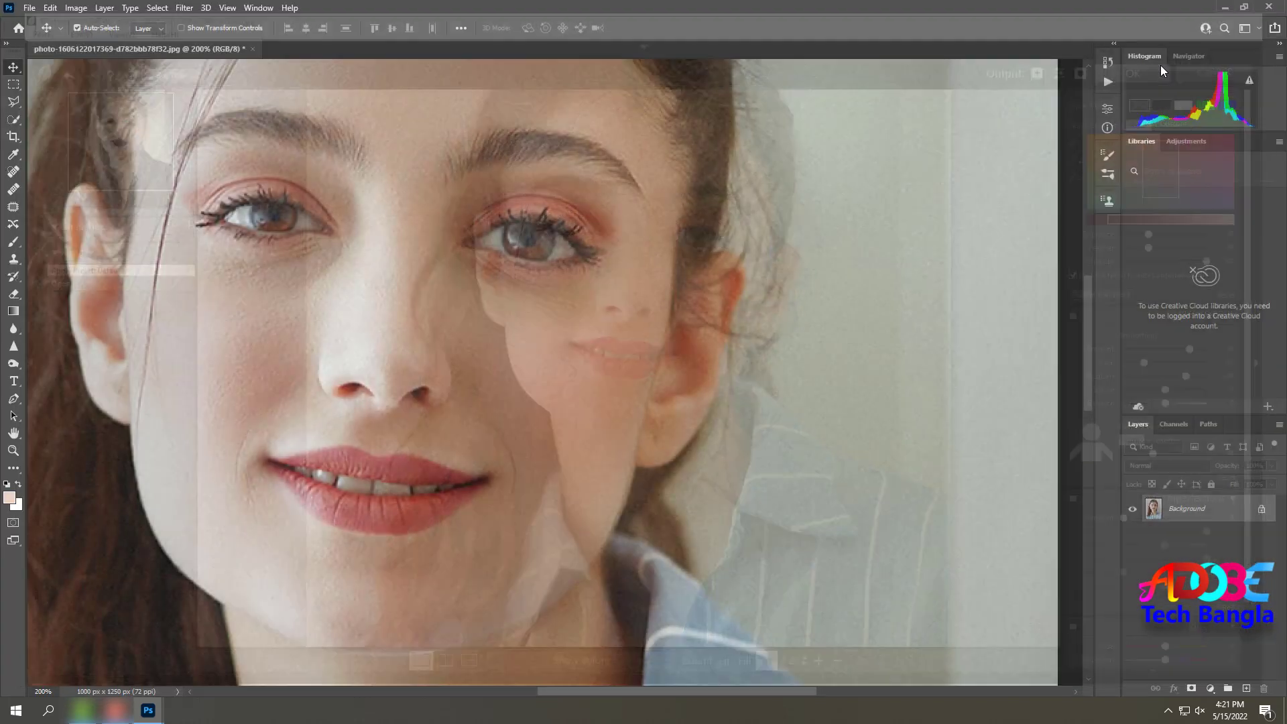